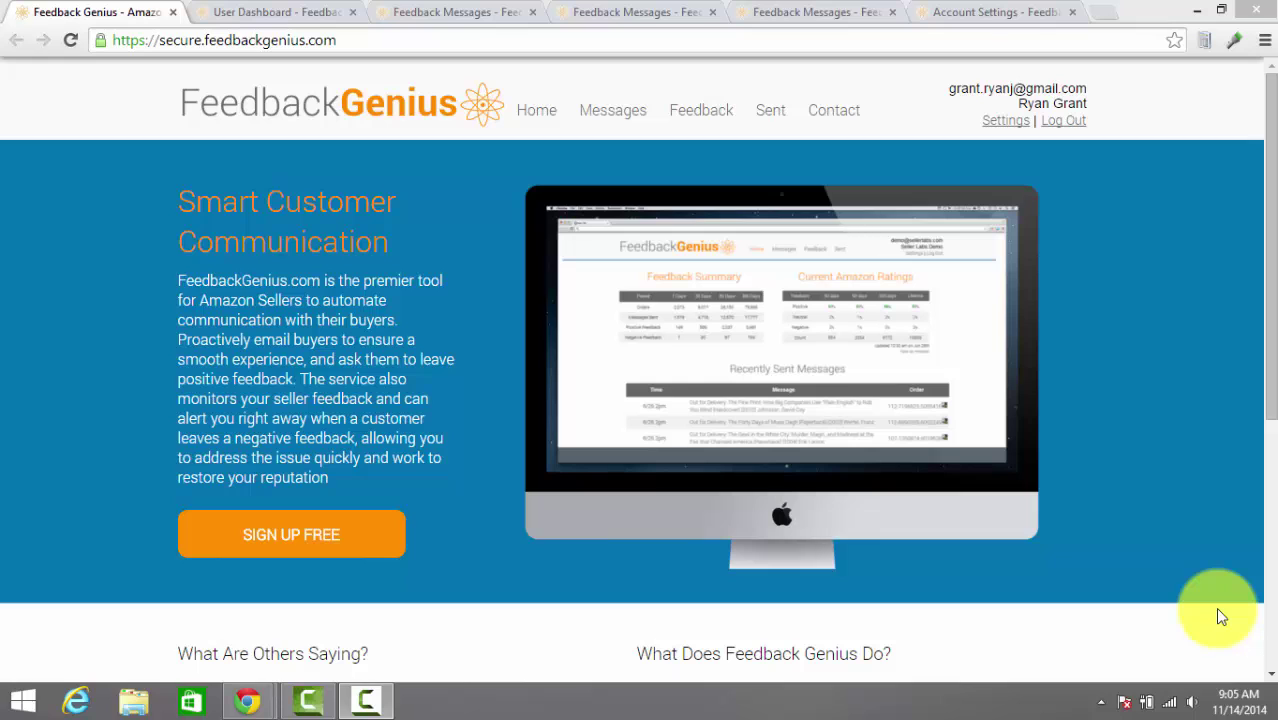
Switch to the User Dashboard tab to show Feedback Summary, Amazon ratings and recent messages.
click(314, 12)
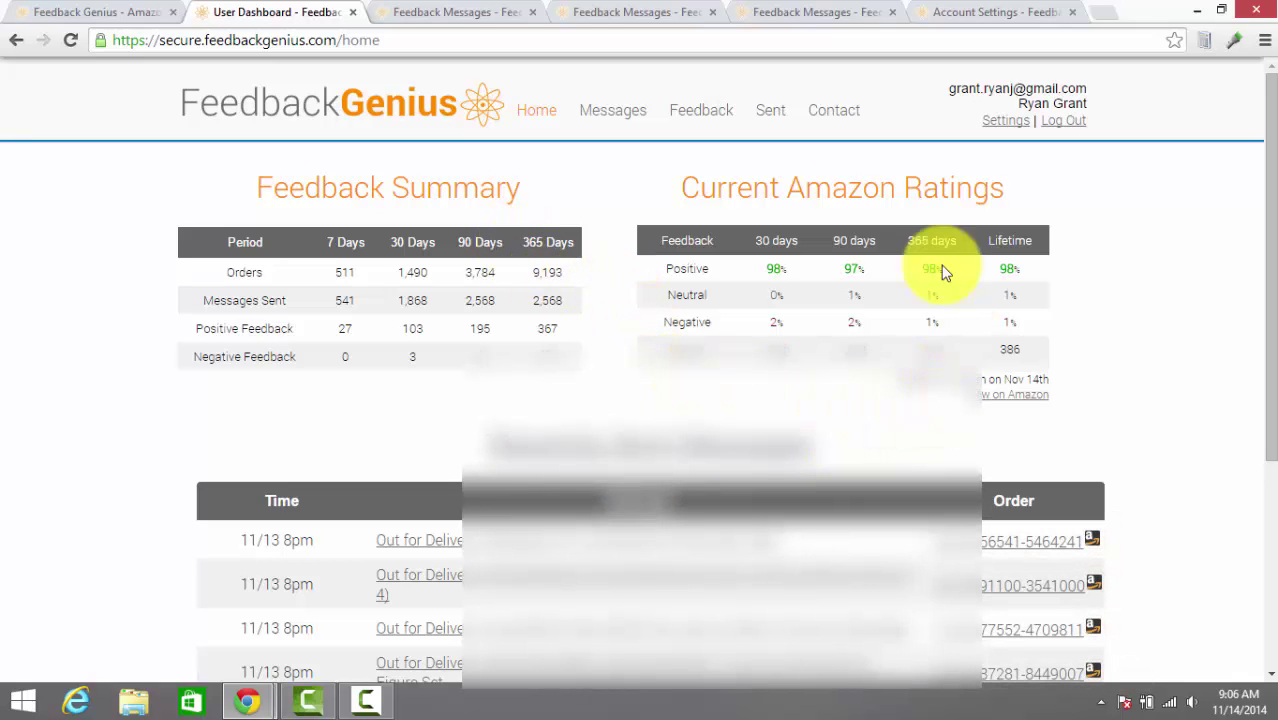
scroll(843, 478, down, 1)
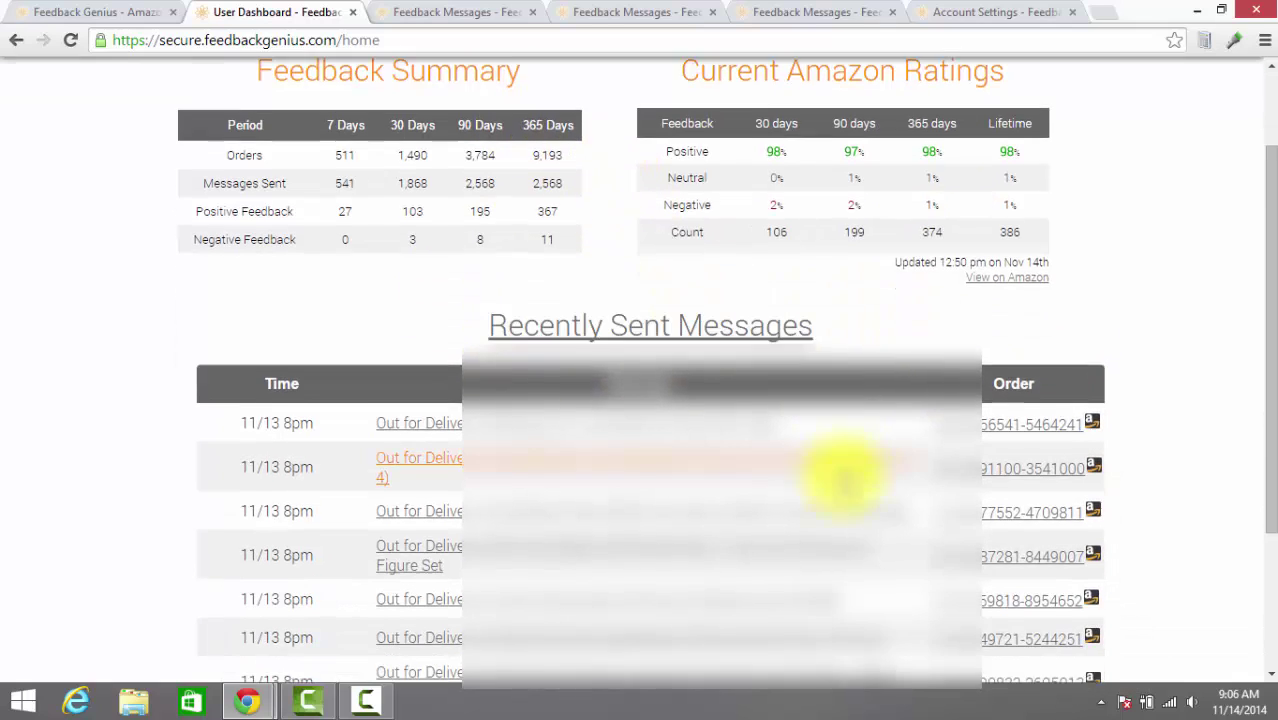
scroll(830, 470, up, 1)
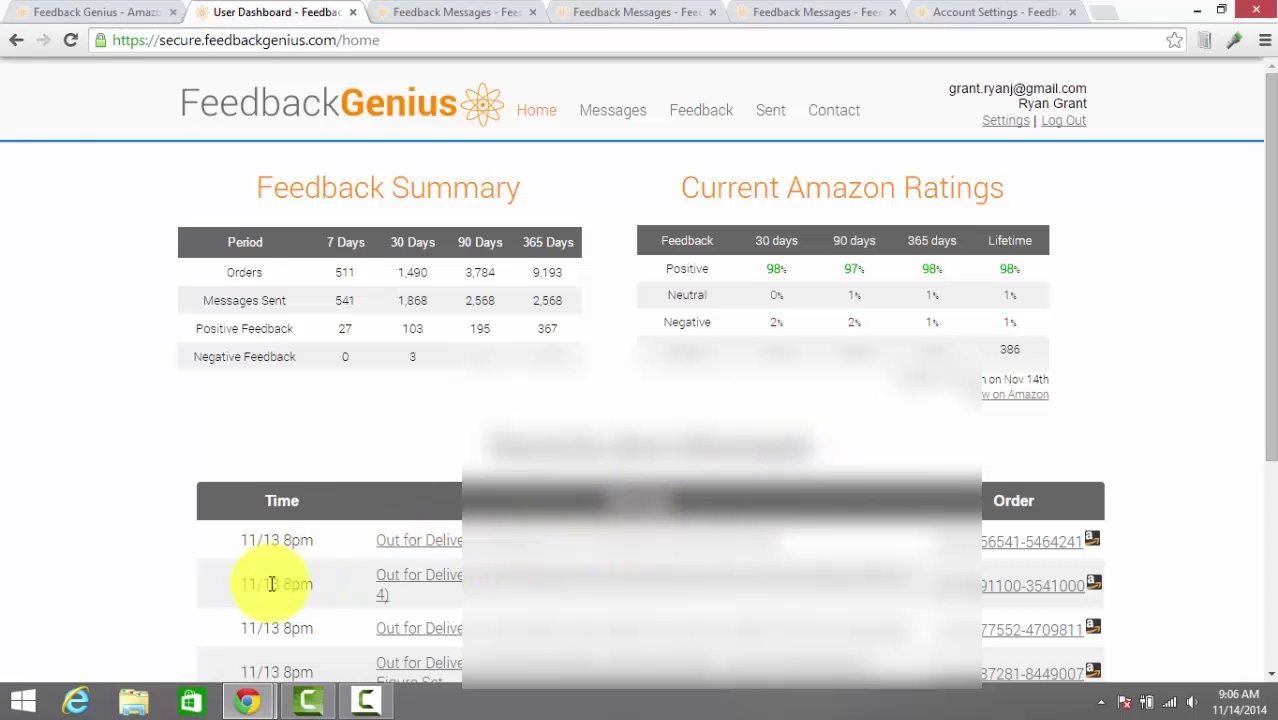
Open Perfect Orders from the automated messages list, subject 'Out for Delivery: [[product-name]]'.
click(474, 10)
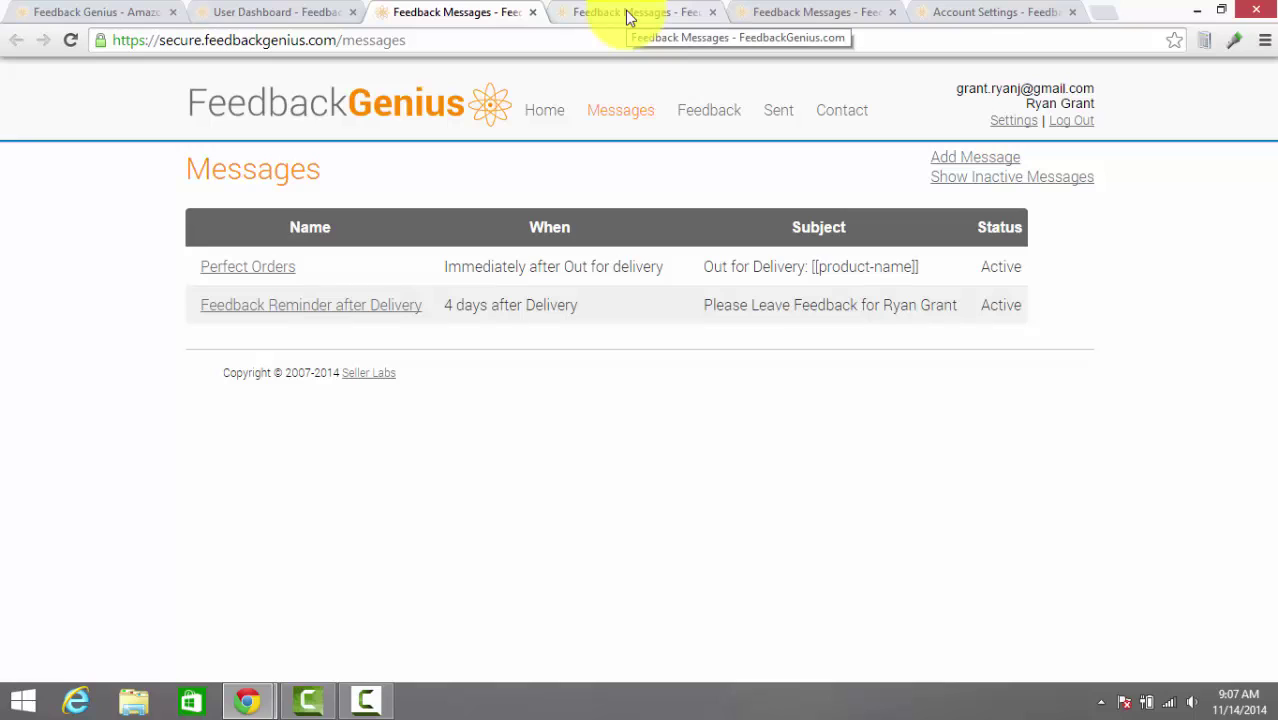
click(628, 14)
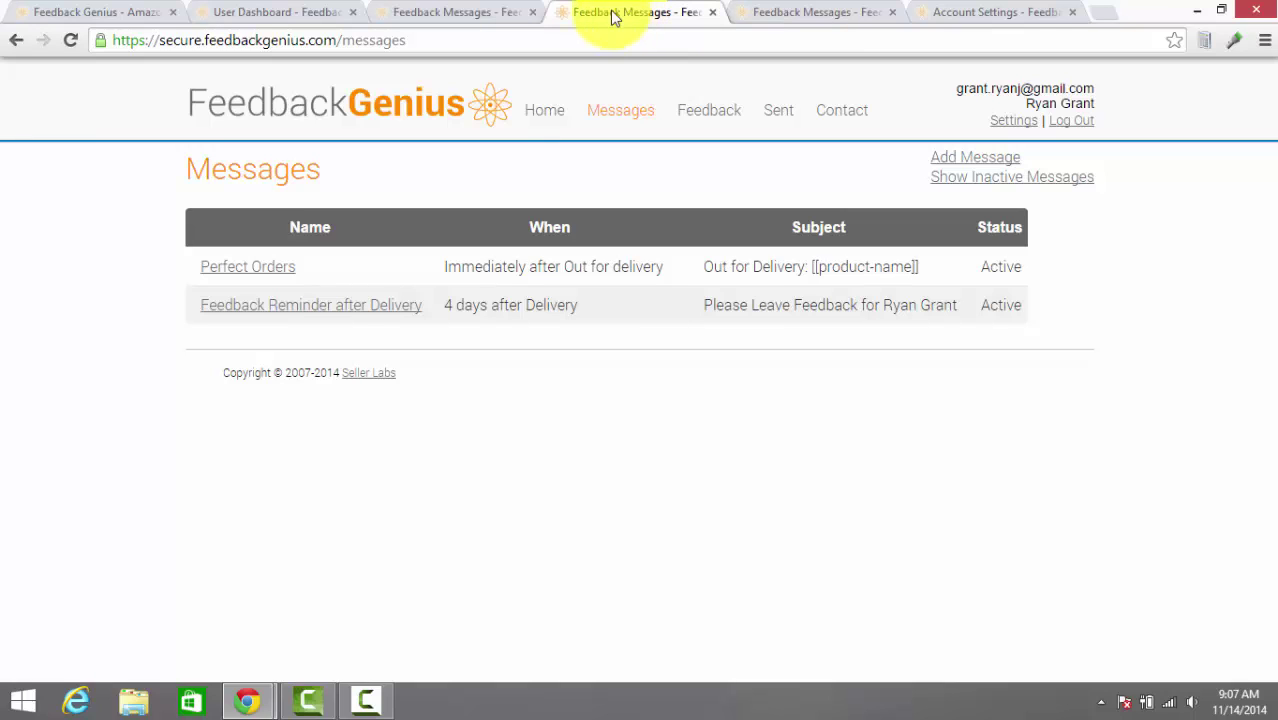
click(785, 8)
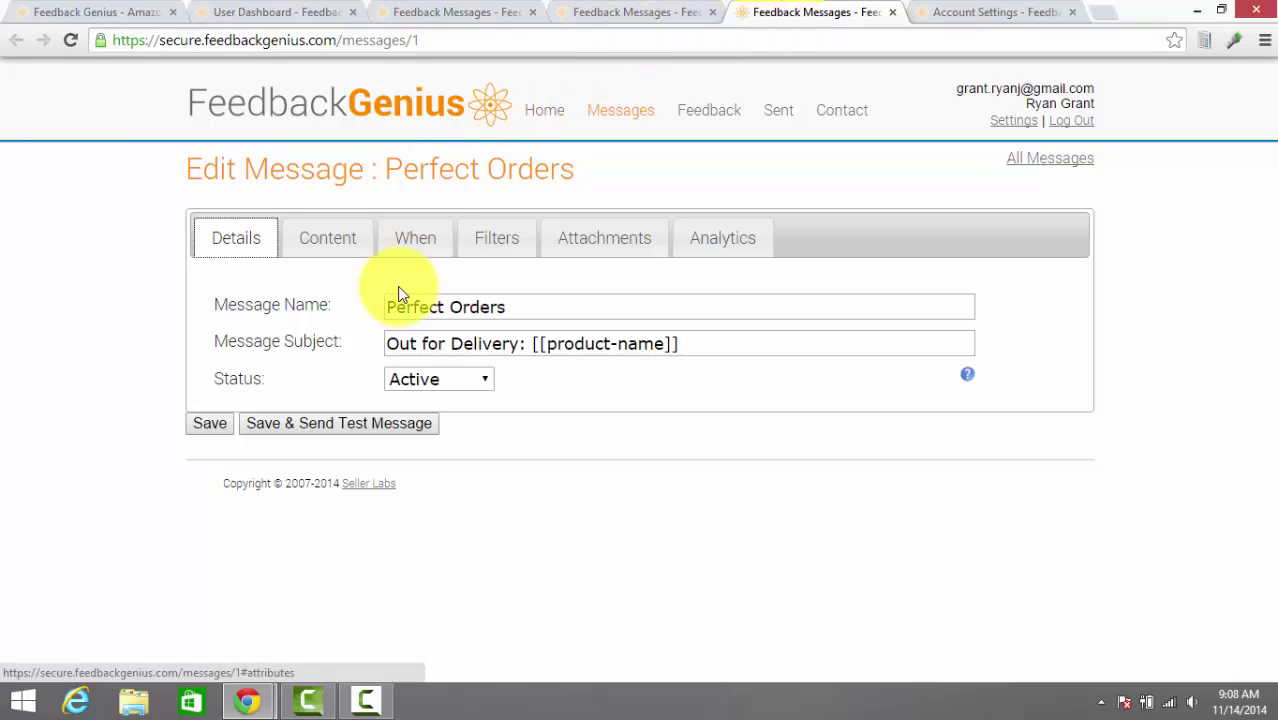
click(487, 381)
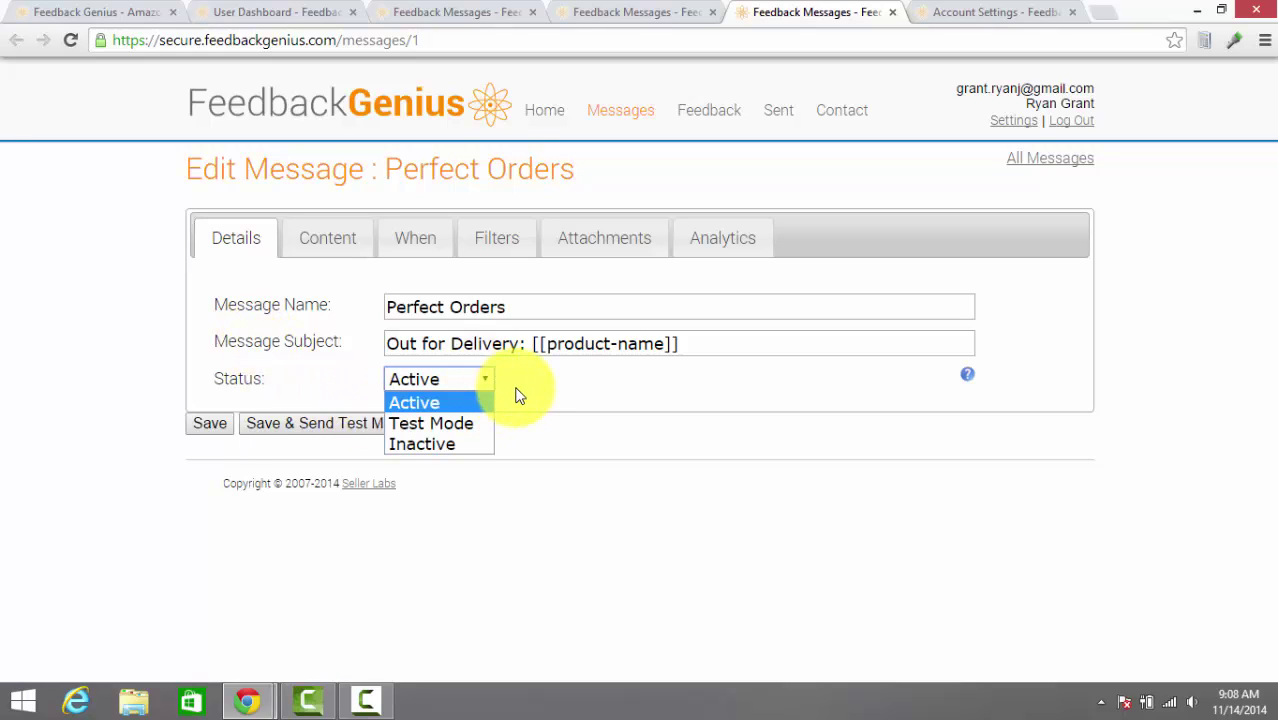
click(505, 385)
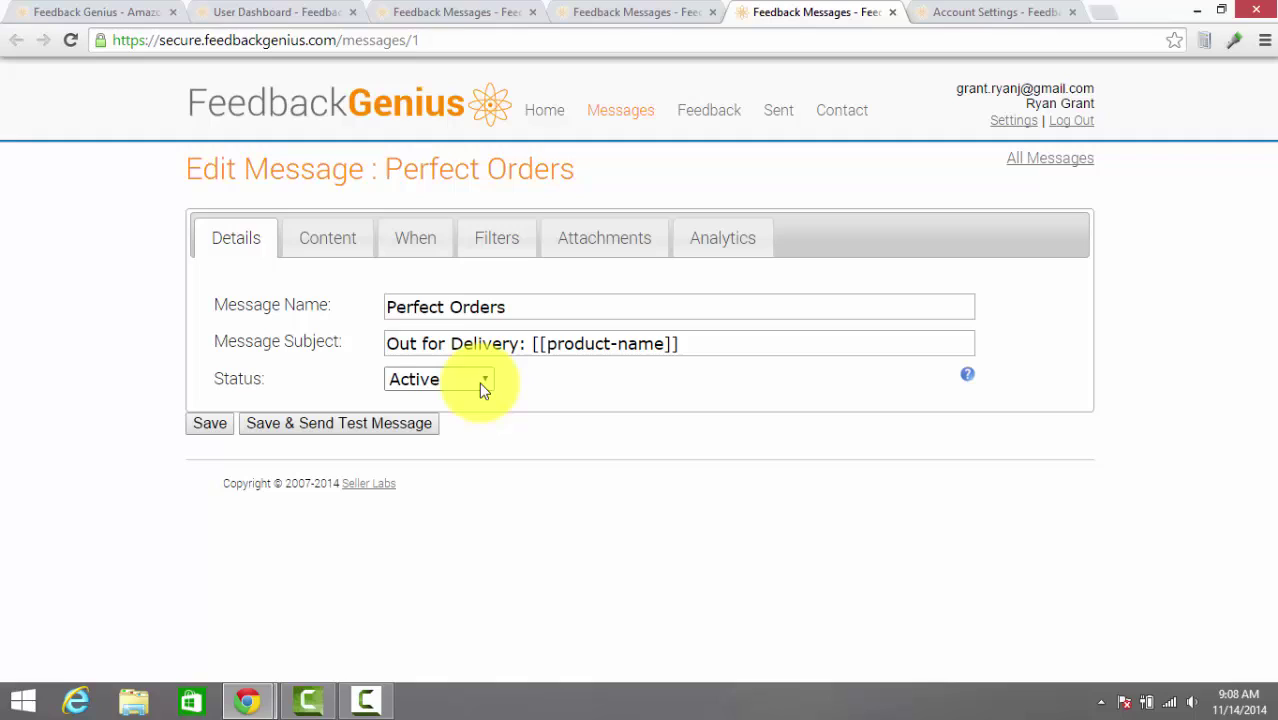
click(484, 384)
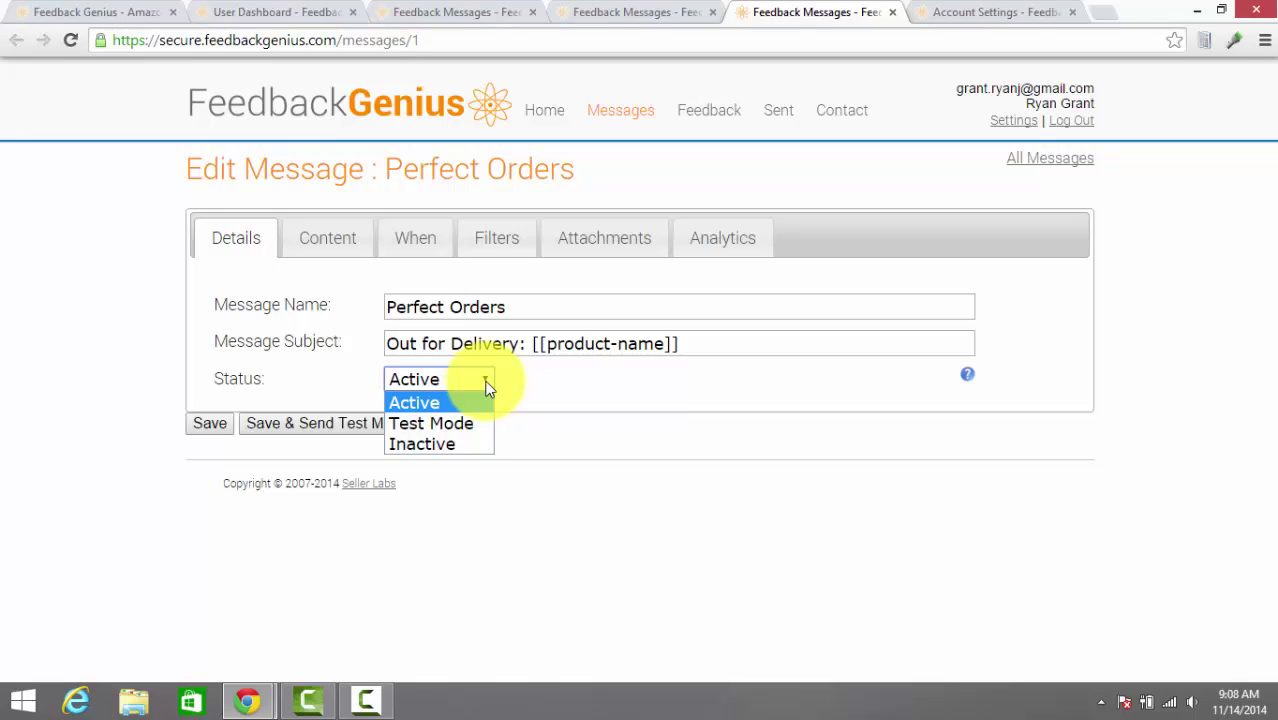
click(614, 393)
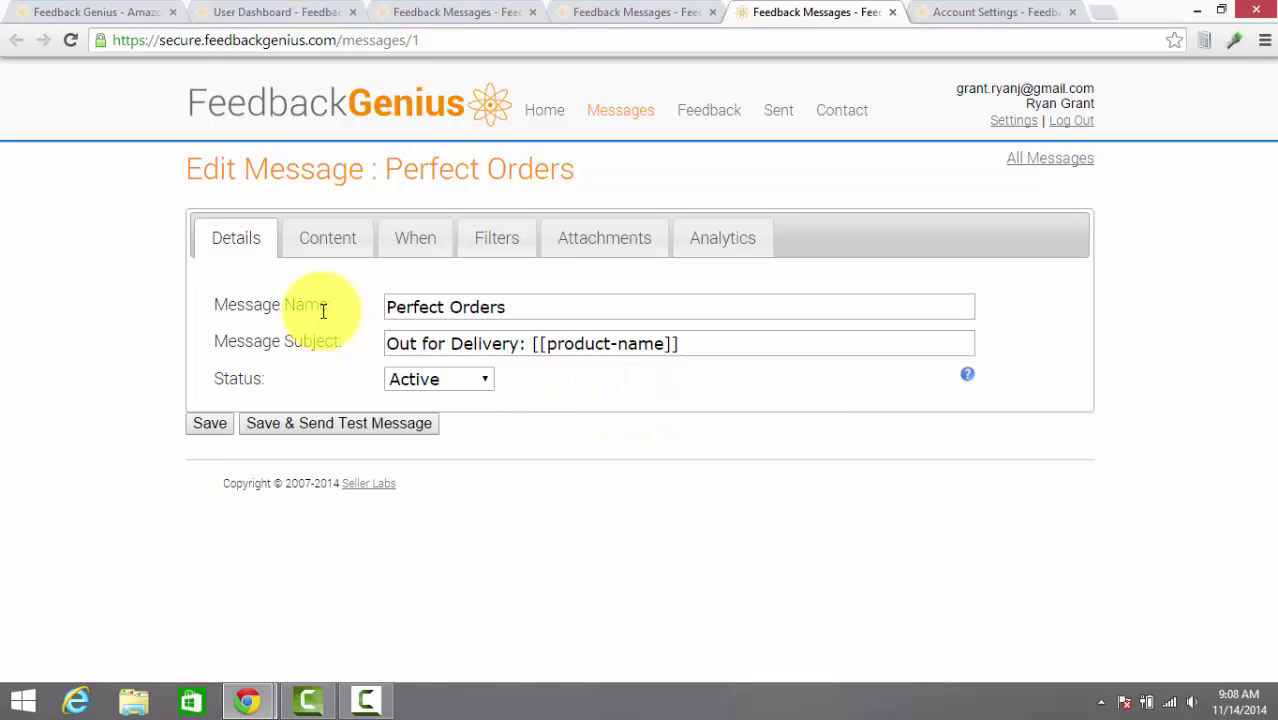
Show the Perfect Orders email body with its buyer-name, product-link, order-link and feedback-link variables.
click(330, 252)
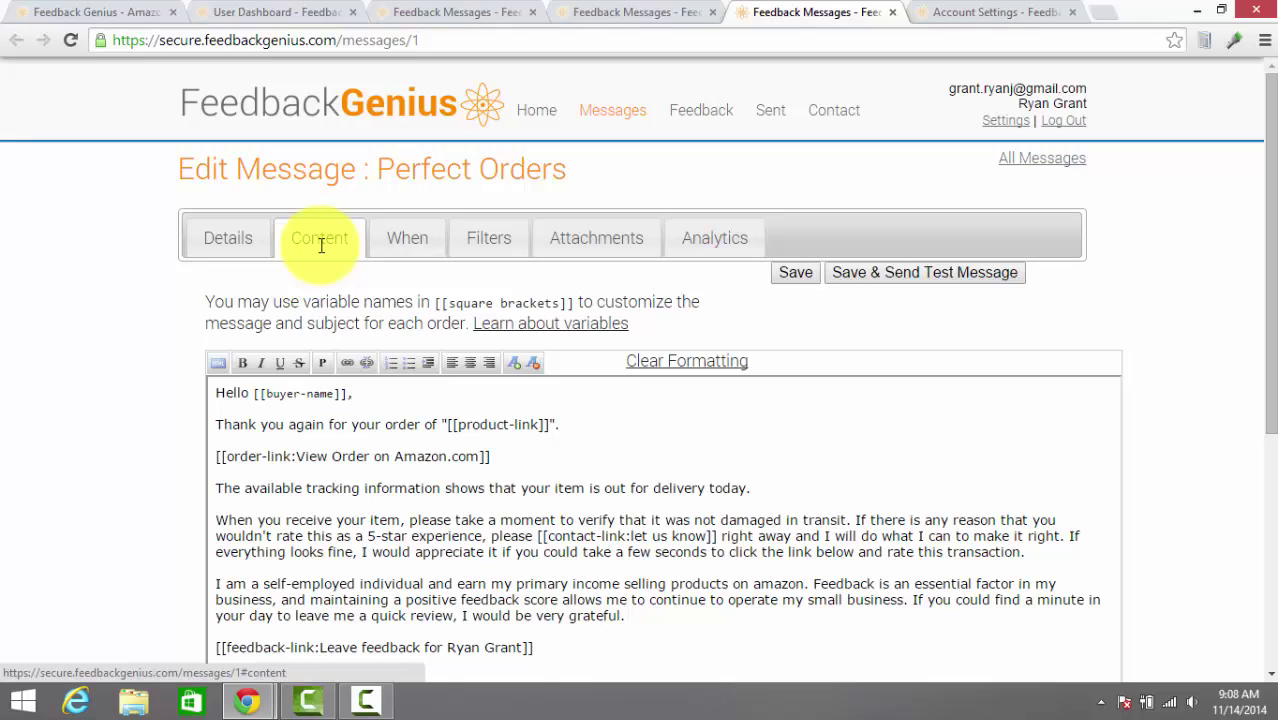
click(321, 245)
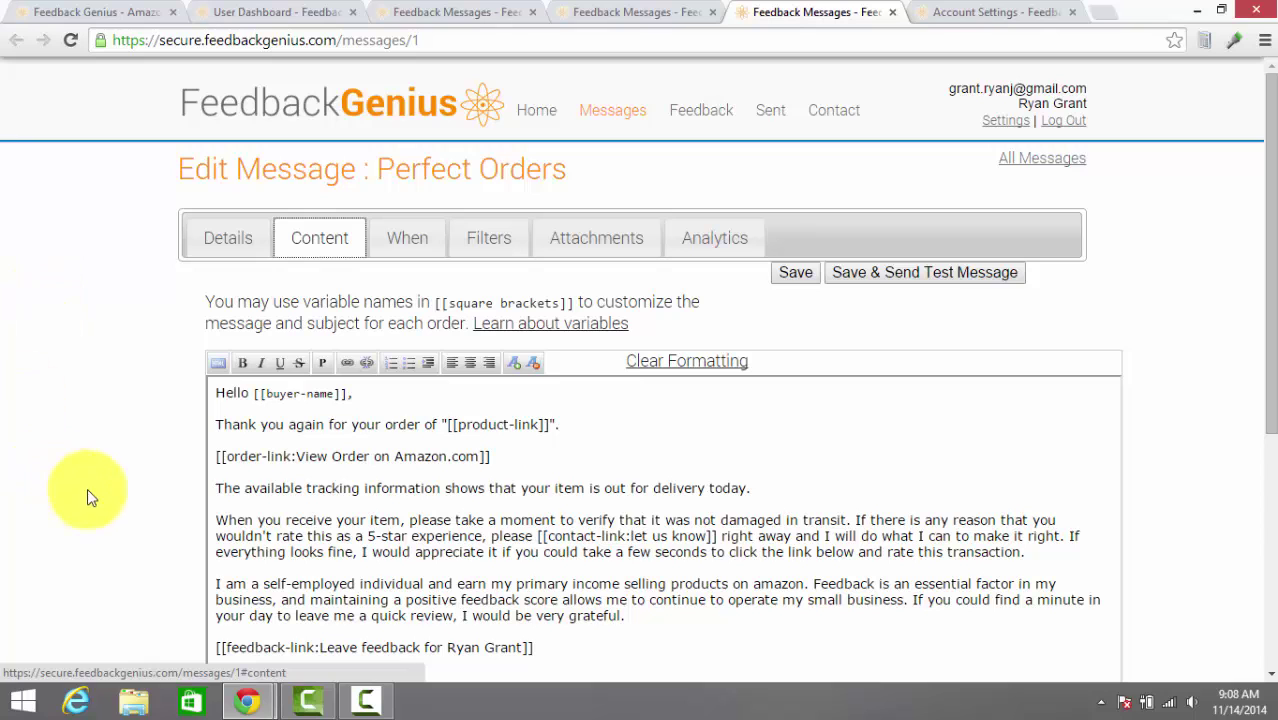
scroll(1023, 405, down, 3)
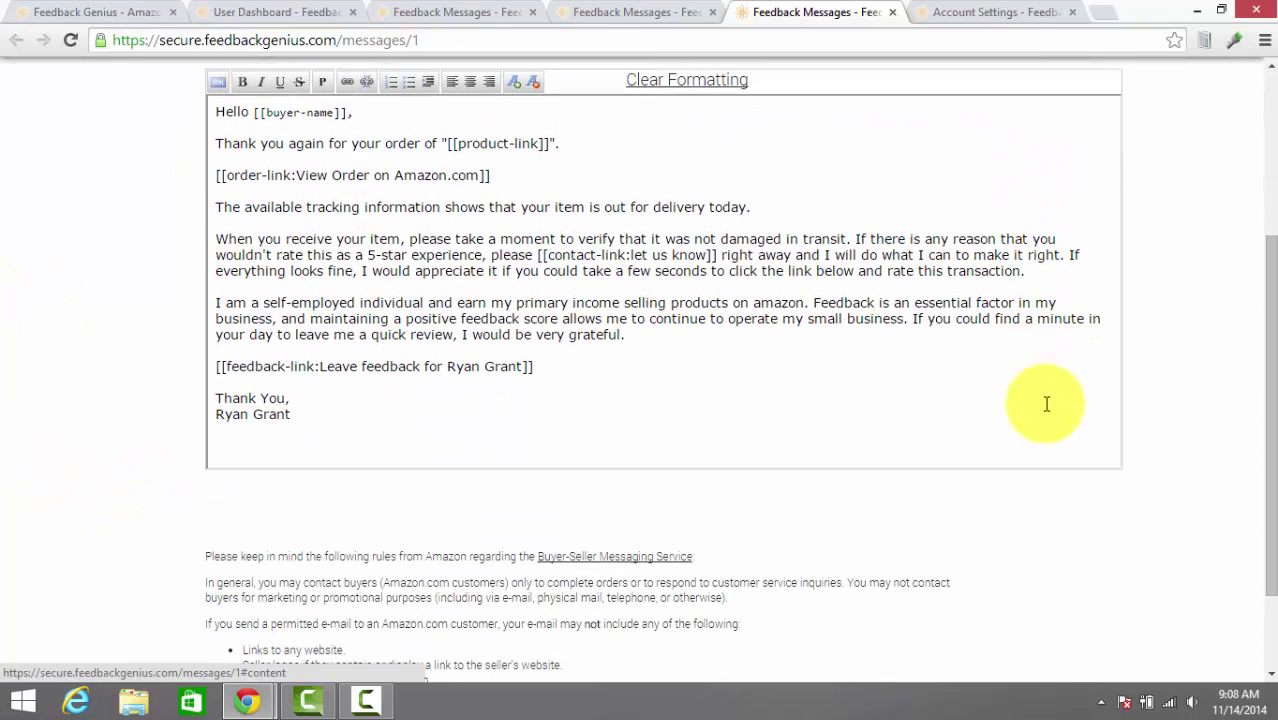
scroll(1046, 404, up, 3)
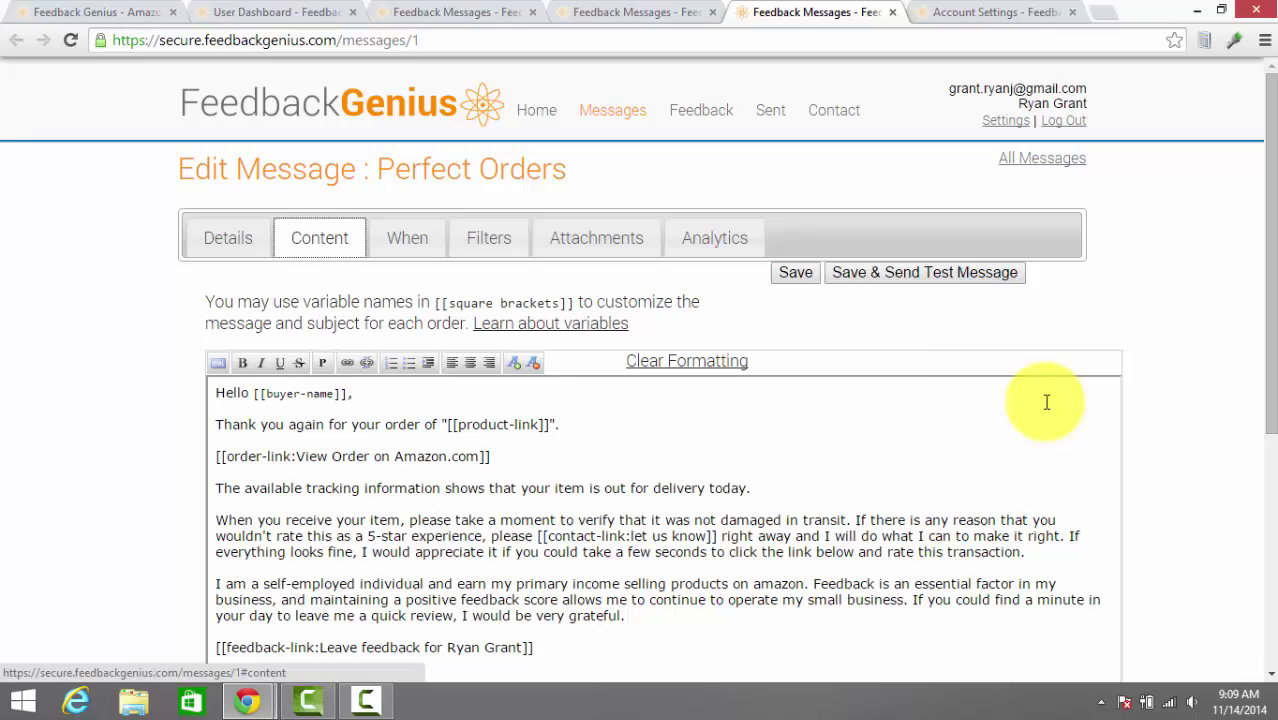
Review the When tab, leaving 'As soon as possible' after 'Marked Out For Delivery' unchanged.
click(405, 245)
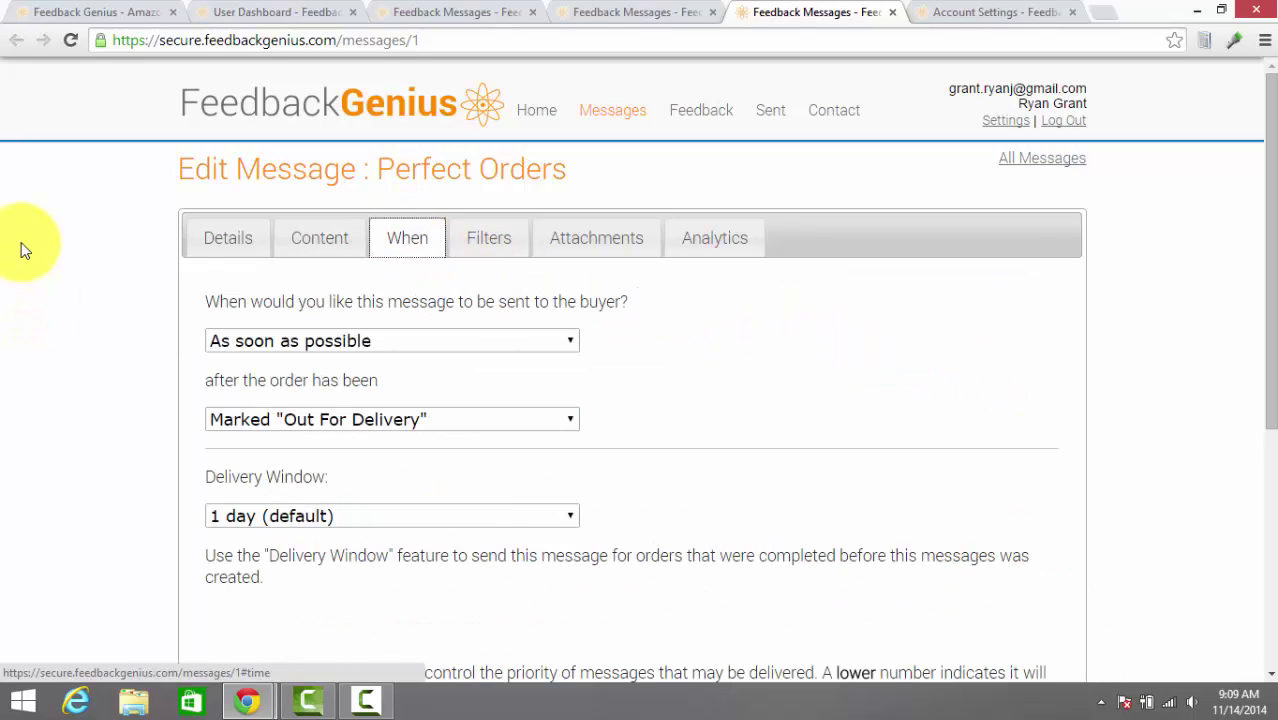
scroll(25, 250, down, 1)
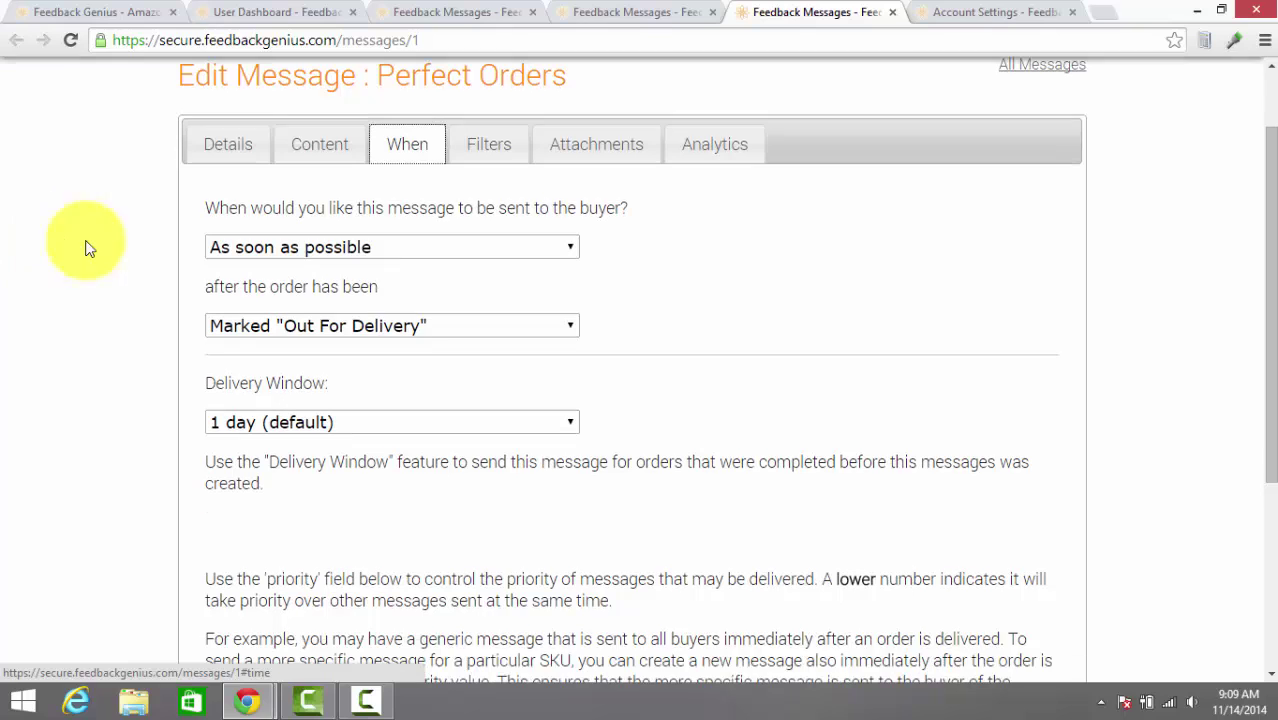
click(580, 248)
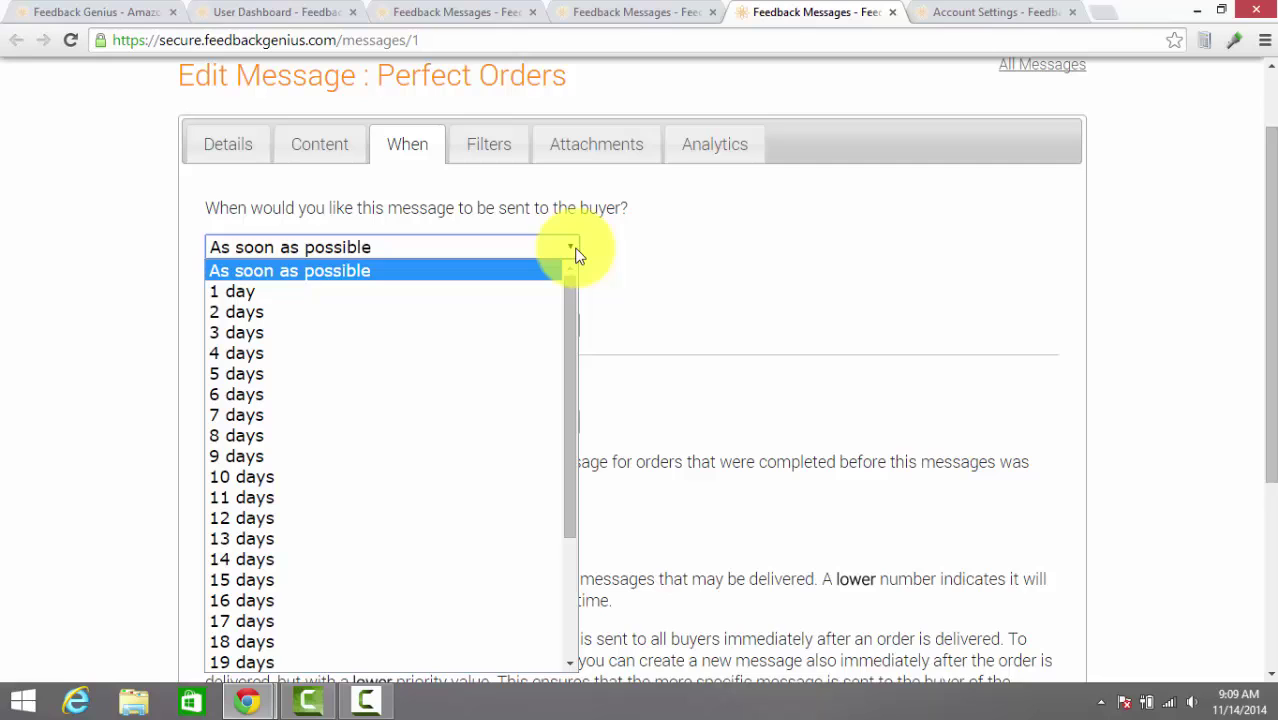
click(575, 252)
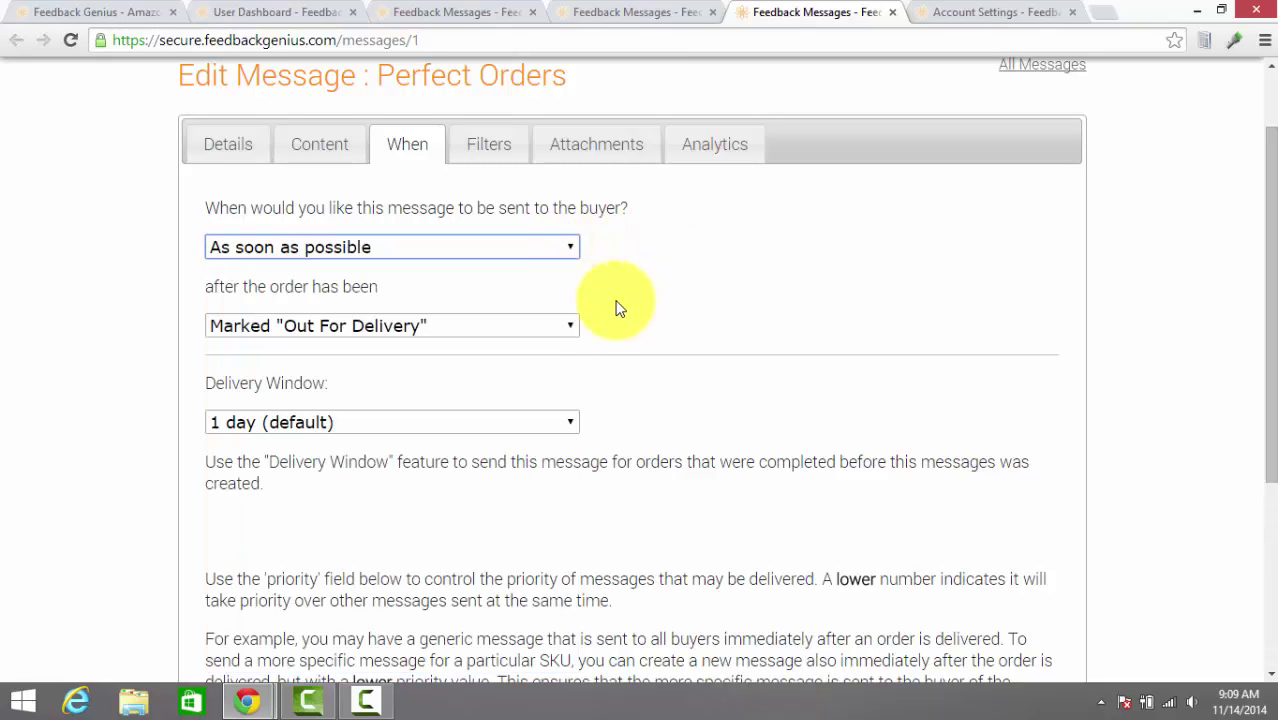
click(576, 336)
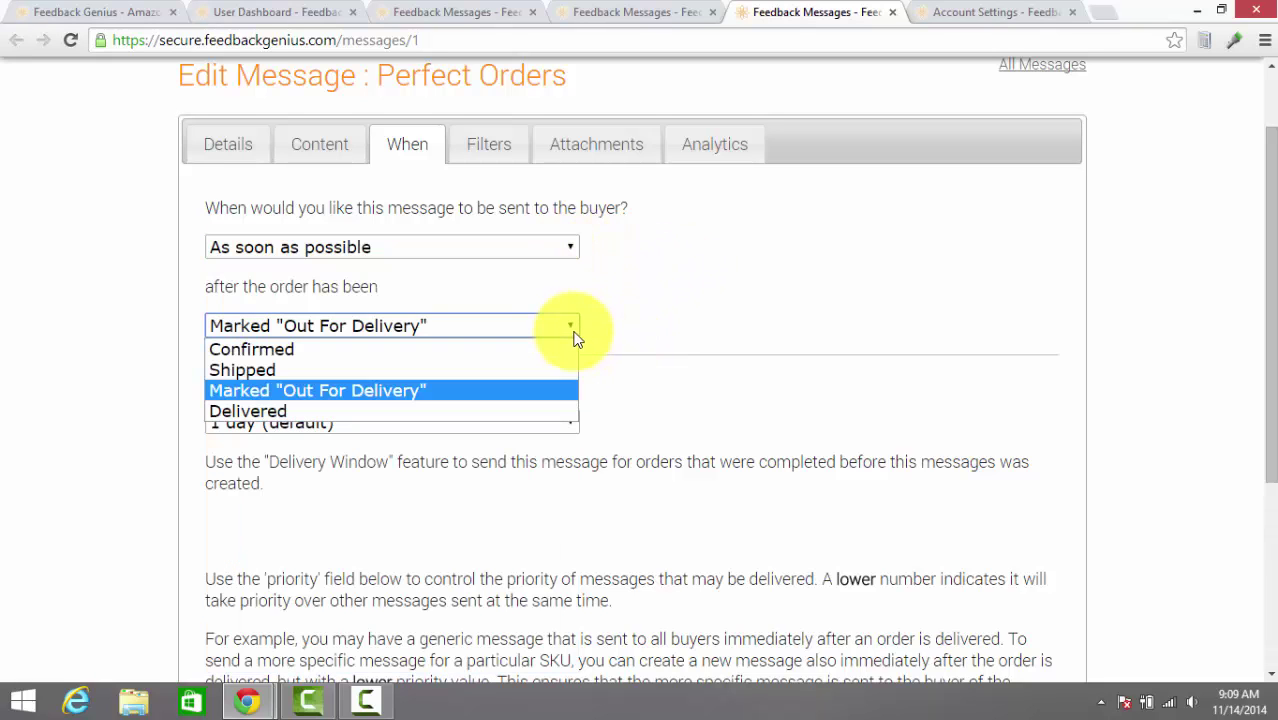
click(414, 390)
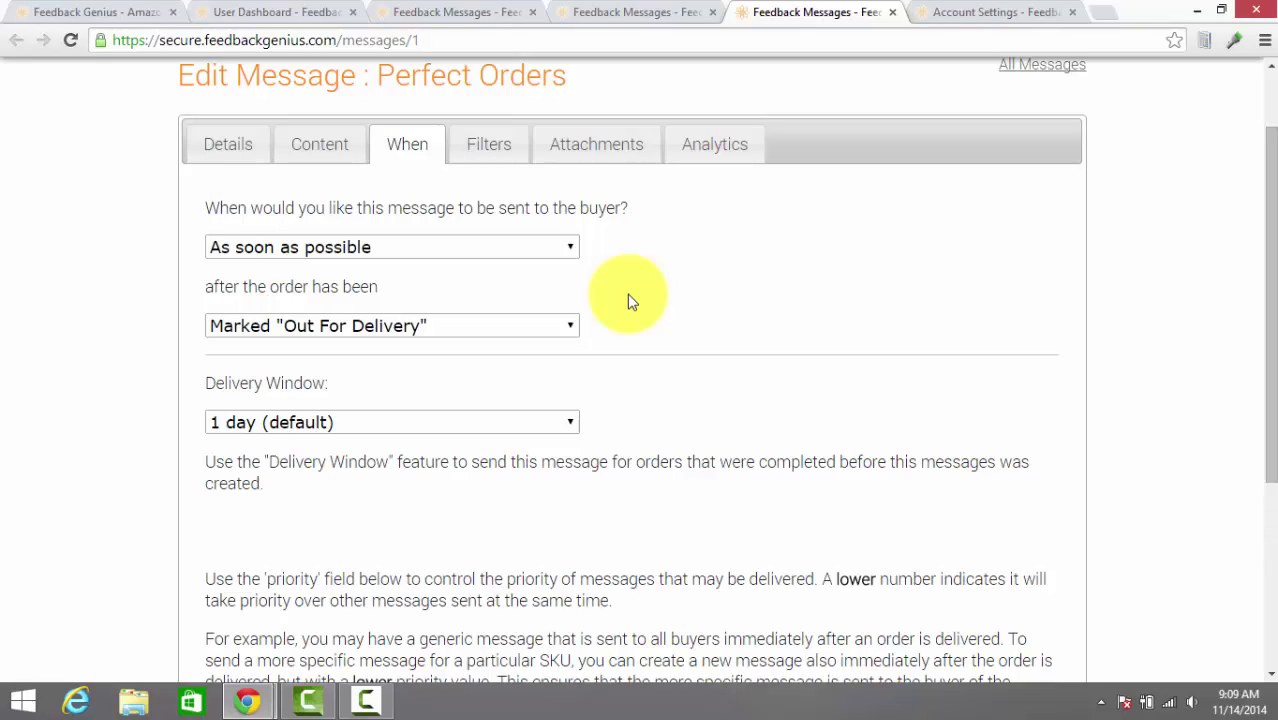
scroll(627, 294, down, 2)
scroll(626, 292, up, 3)
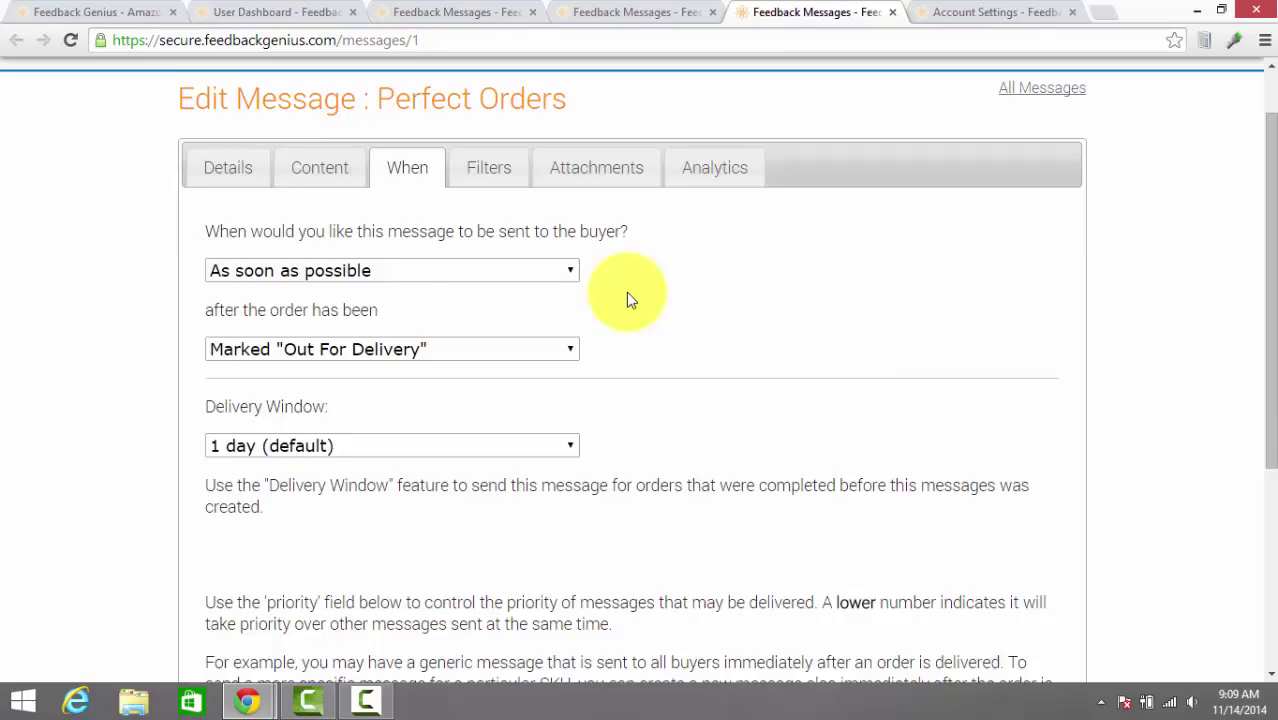
Review the Filters tab, keeping Fulfillment Channel at Any and the skip-if-seller-feedback-left option.
click(502, 249)
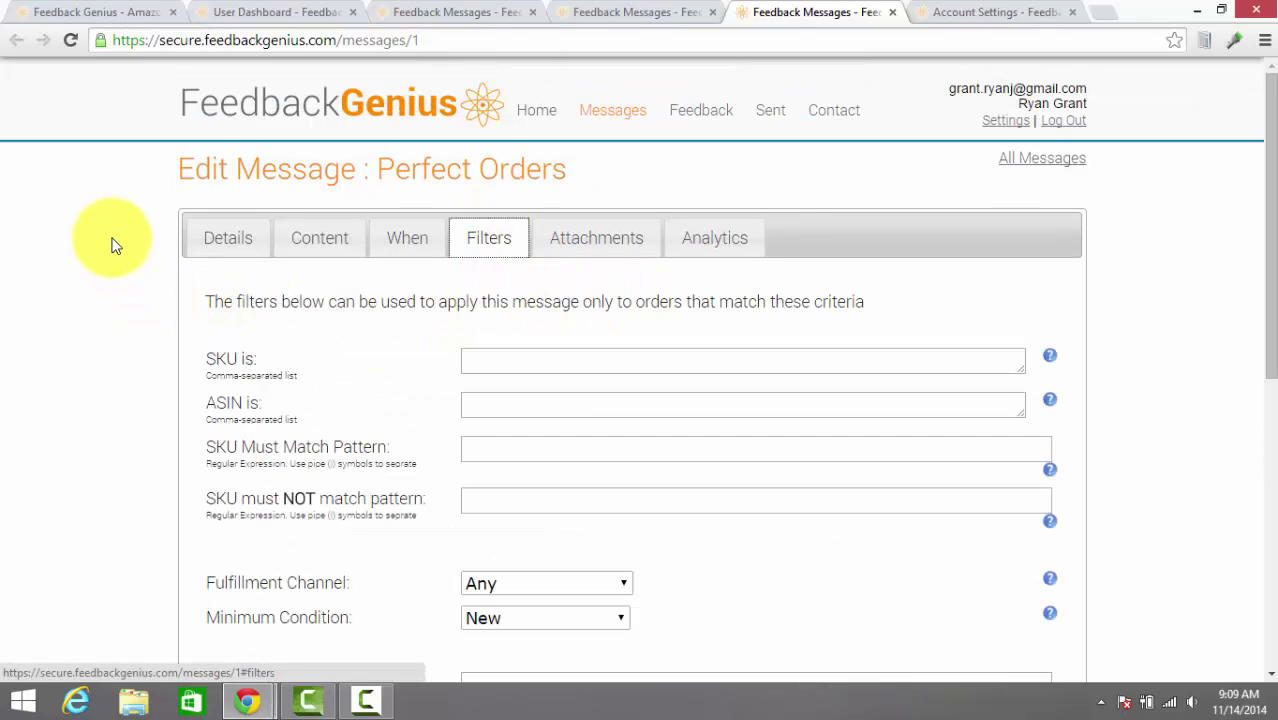
scroll(100, 235, down, 1)
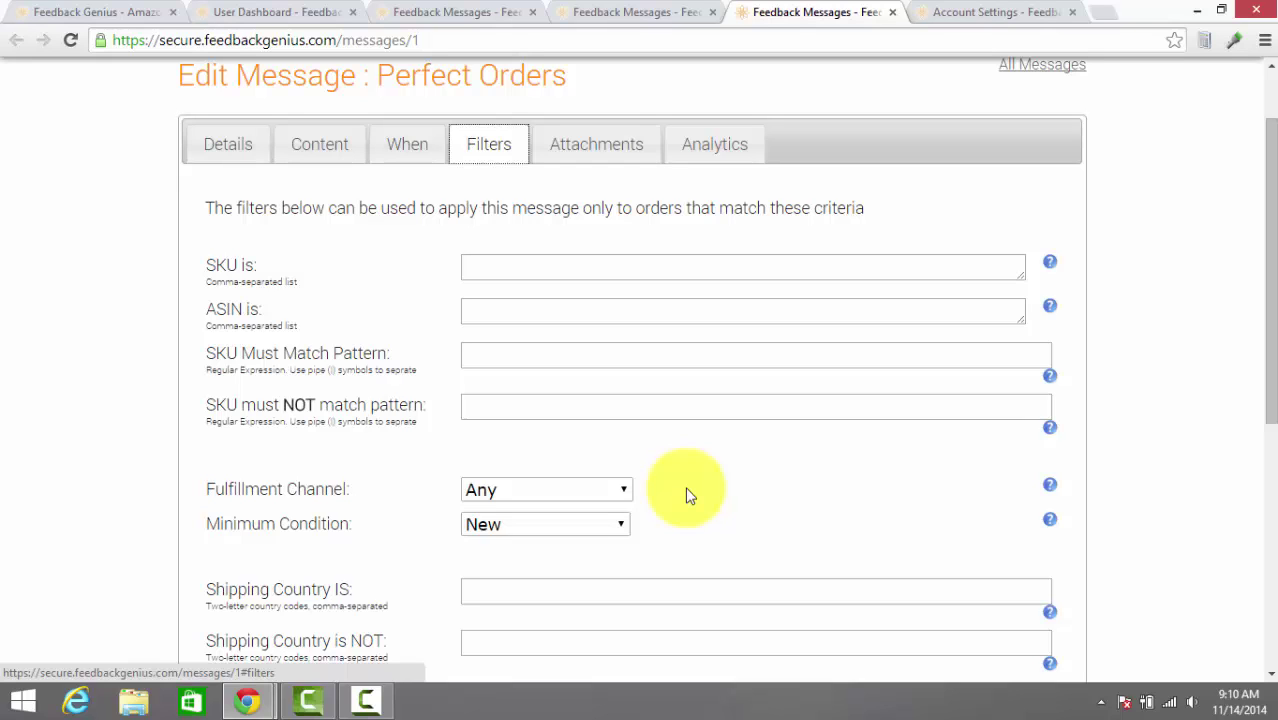
click(624, 491)
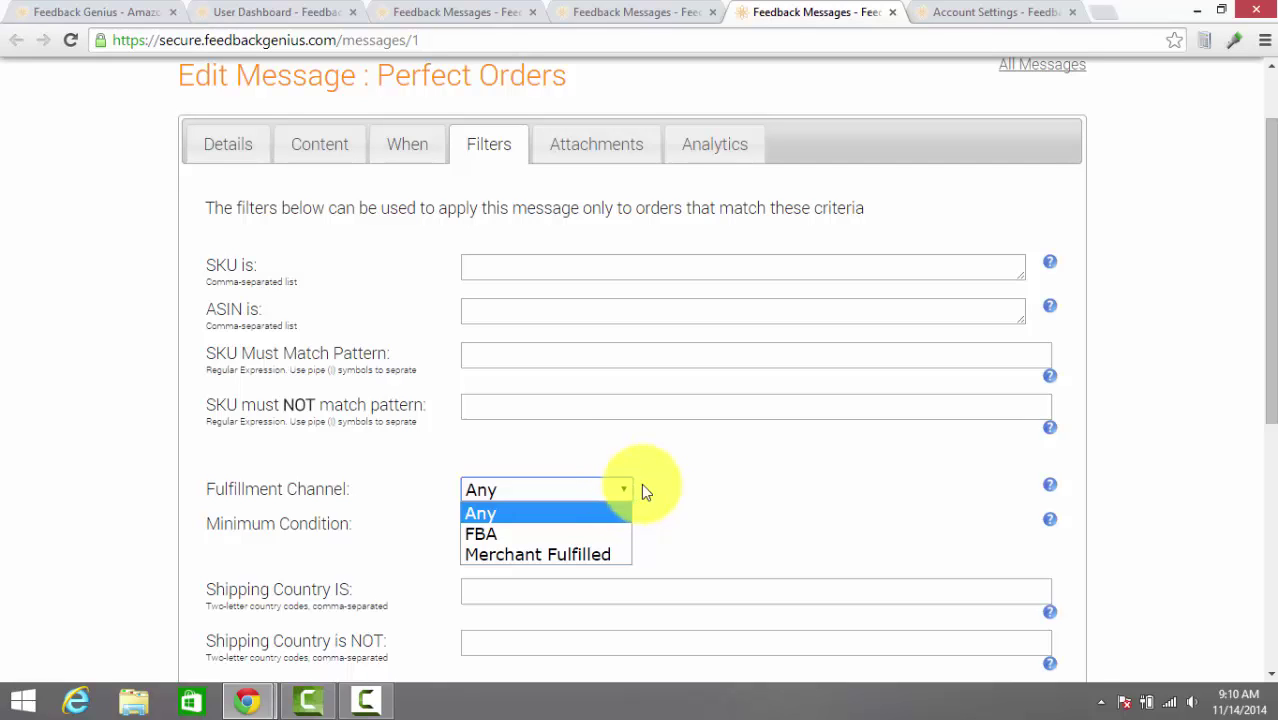
click(668, 487)
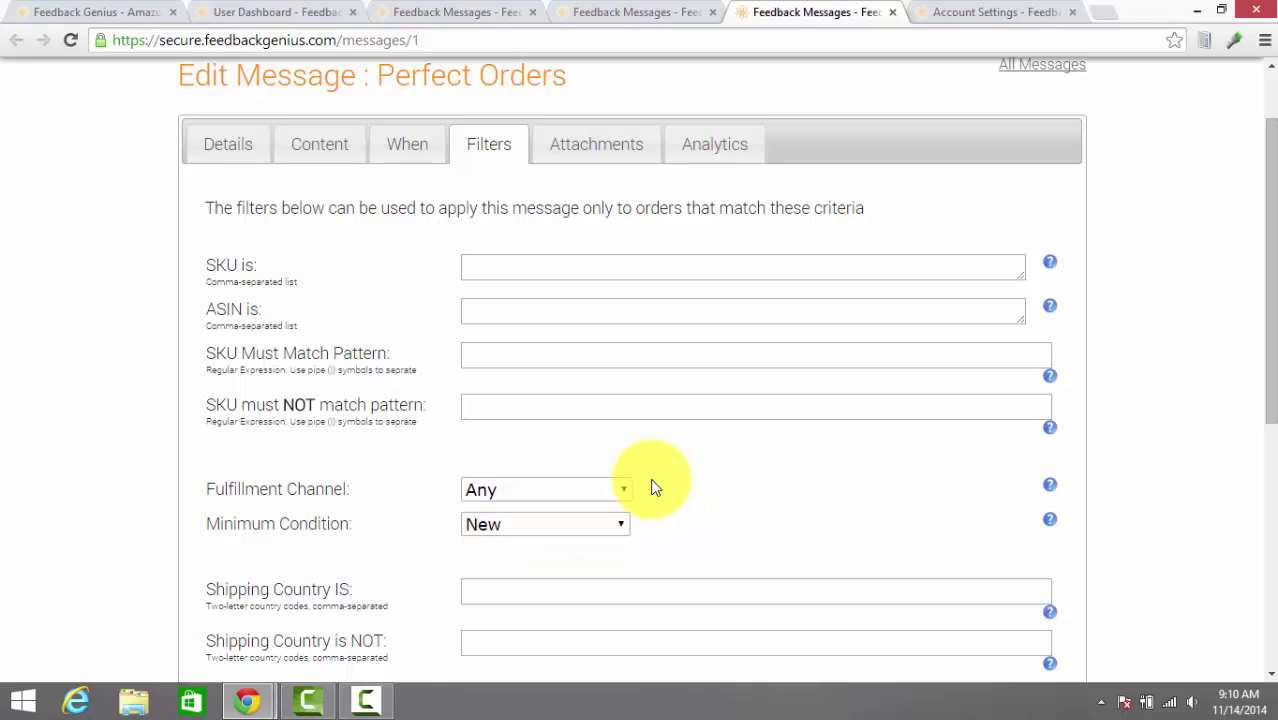
scroll(85, 358, down, 3)
scroll(87, 352, down, 2)
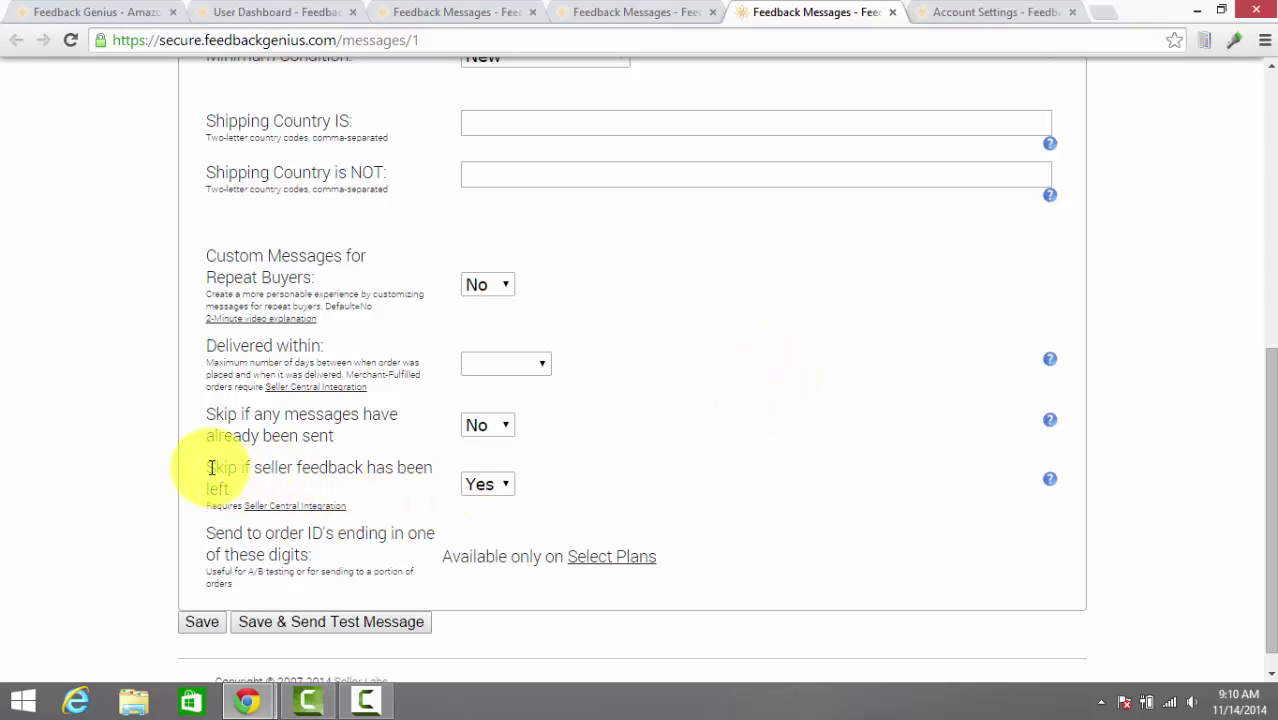
drag(207, 466, 250, 485)
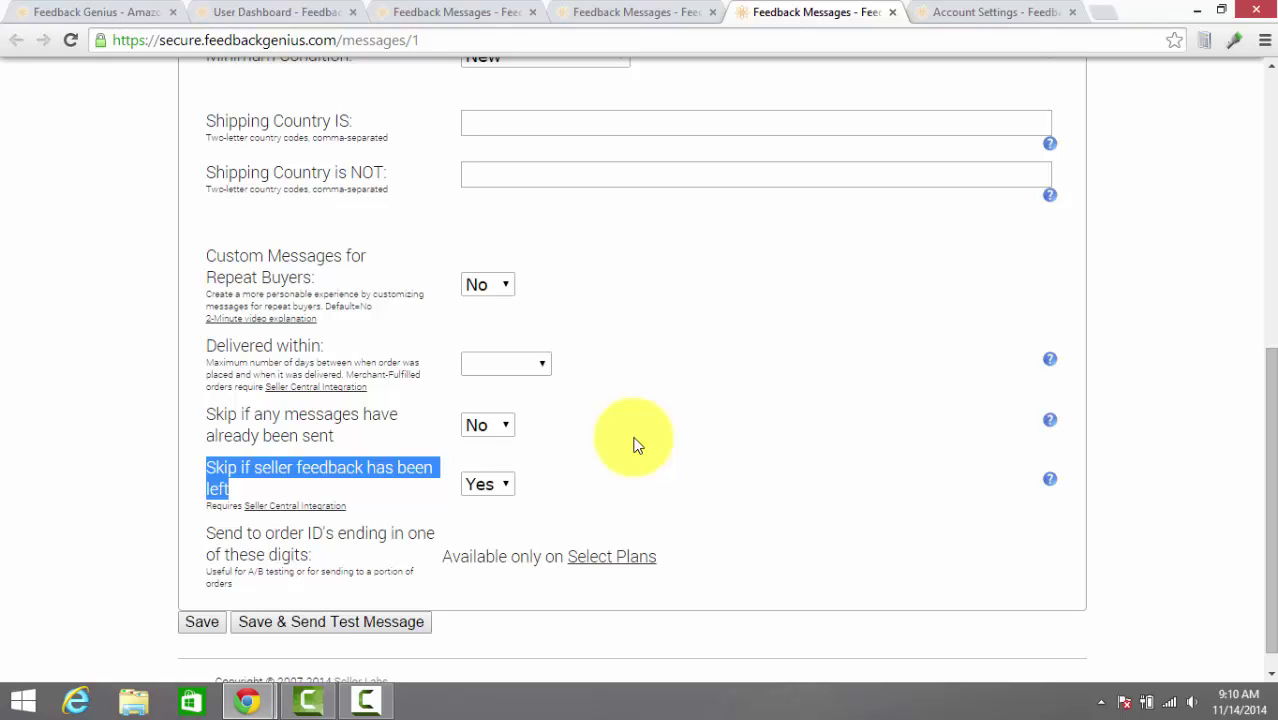
scroll(579, 378, up, 6)
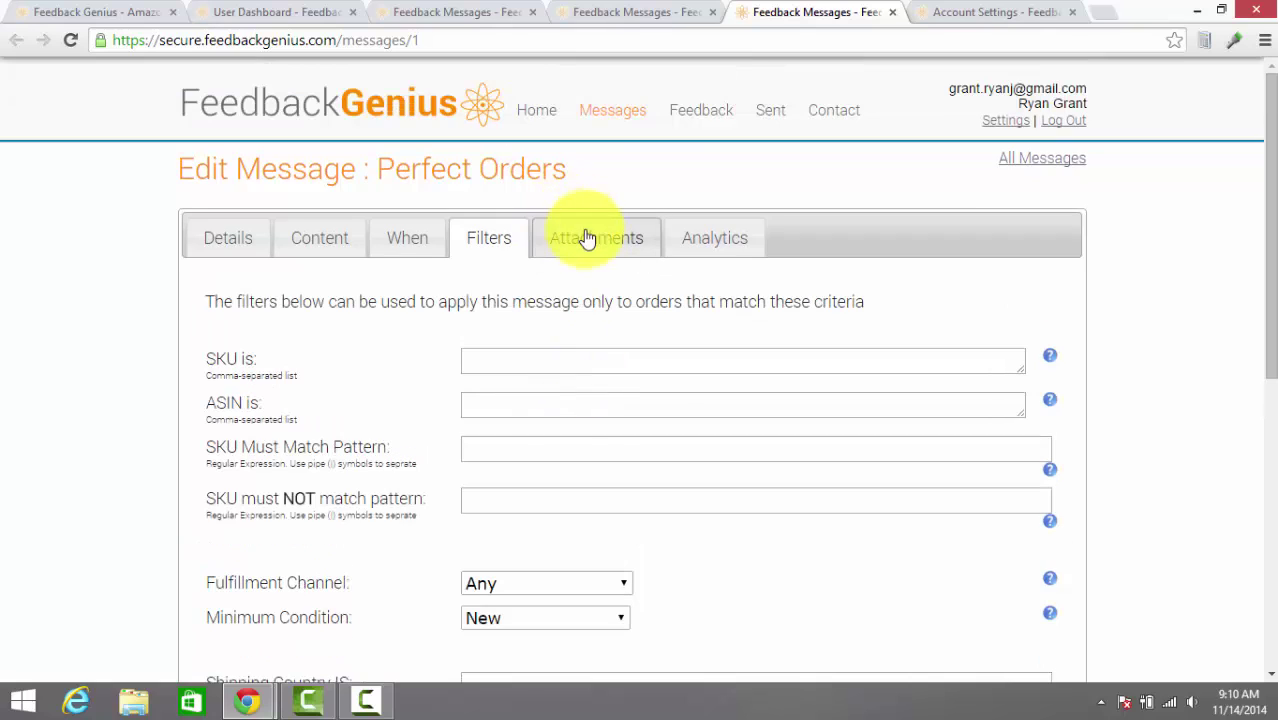
View the message's empty Attachments tab, then scroll through the Analytics sent-message chart.
click(588, 238)
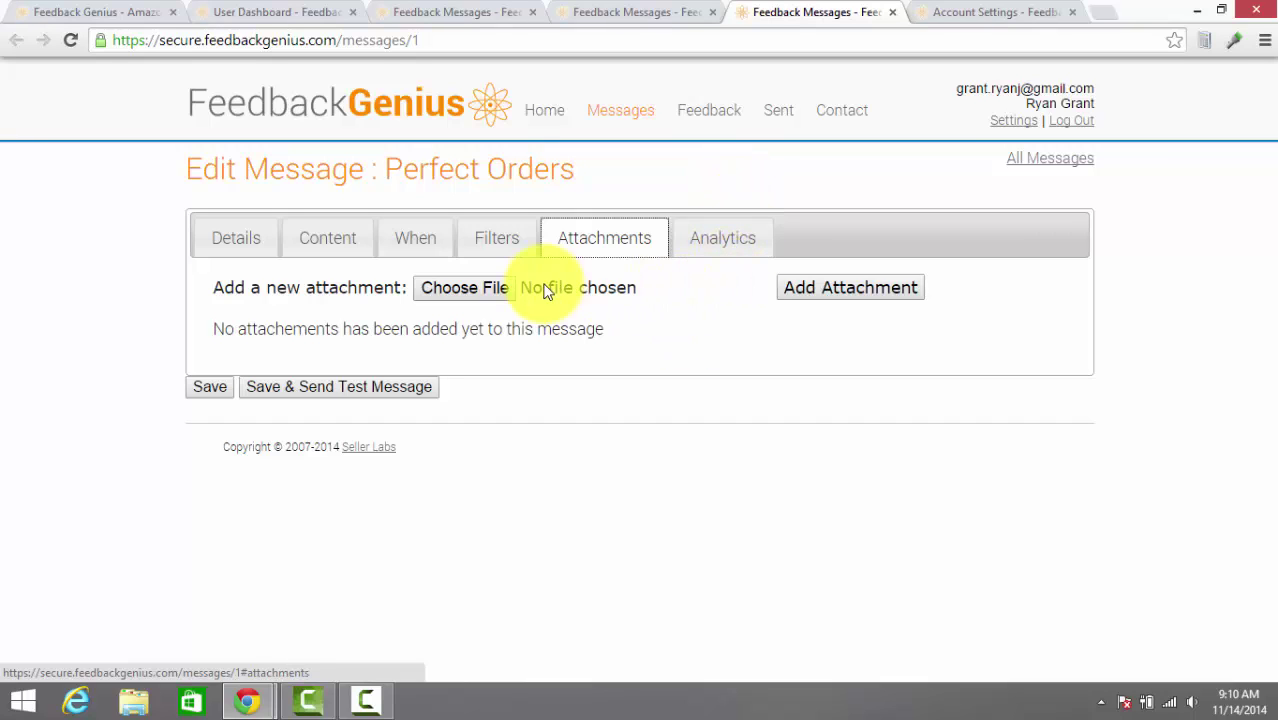
click(712, 246)
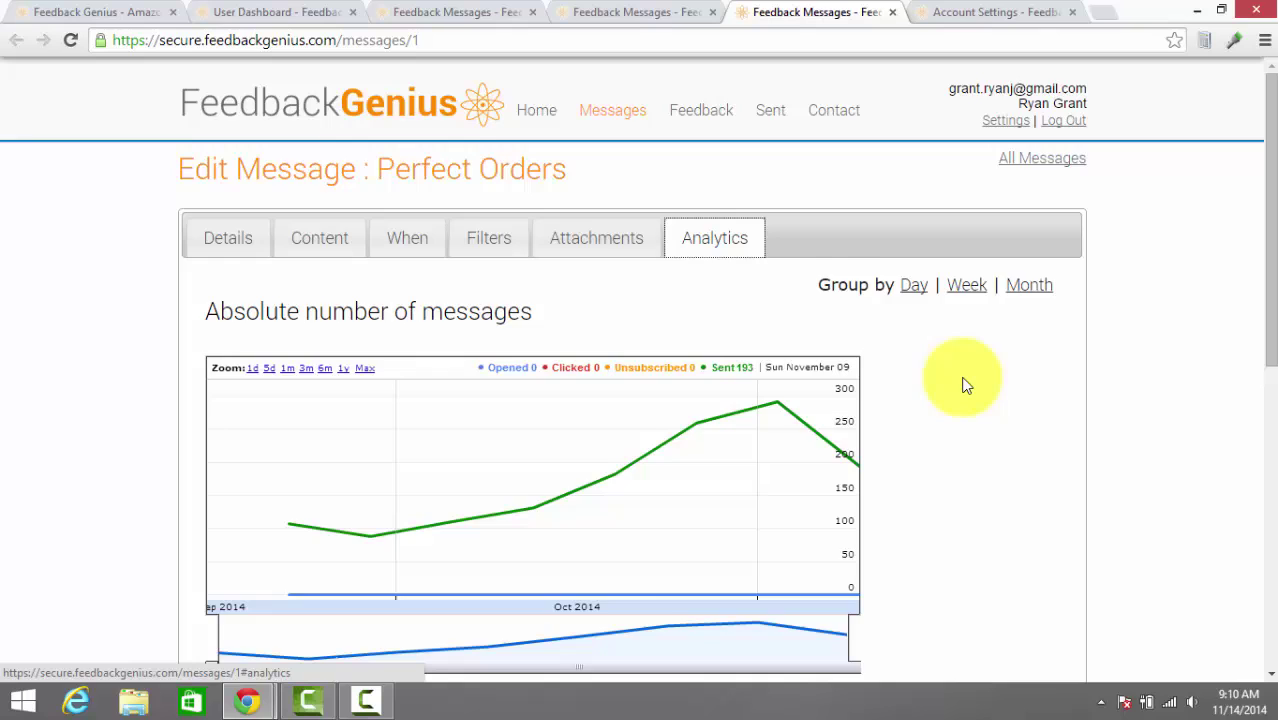
scroll(965, 378, down, 2)
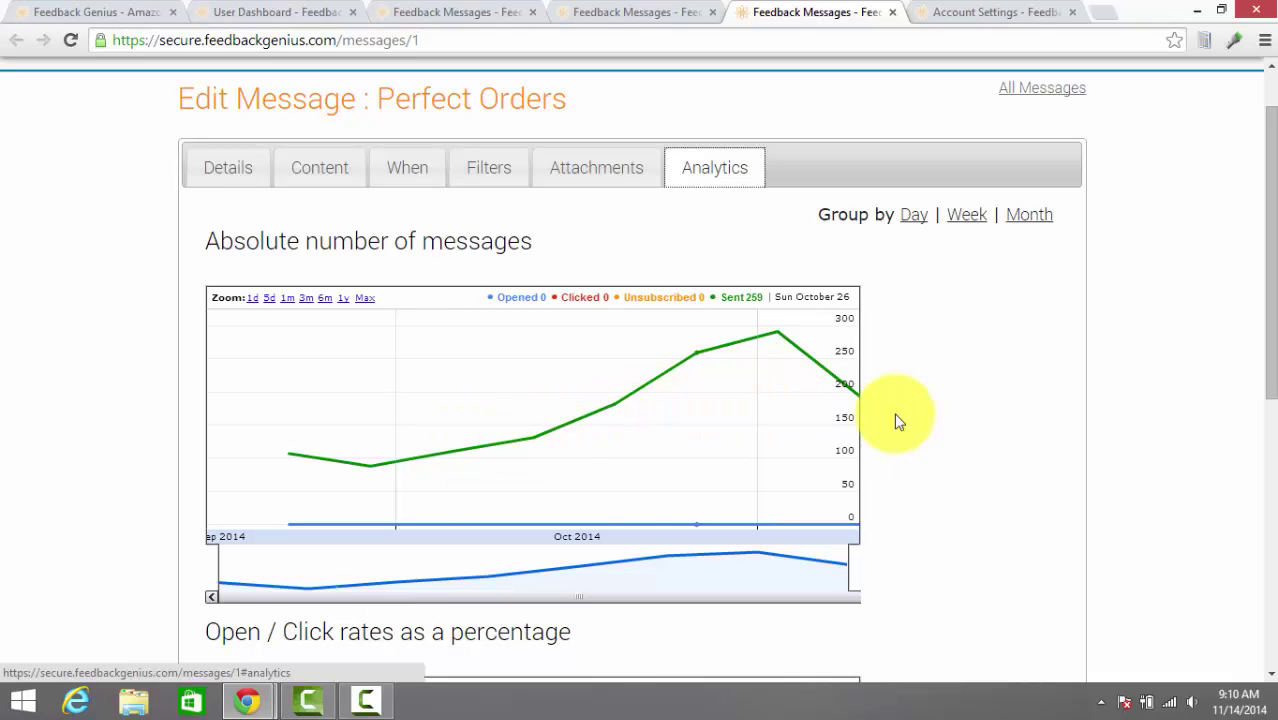
scroll(1021, 357, down, 2)
scroll(1024, 357, up, 3)
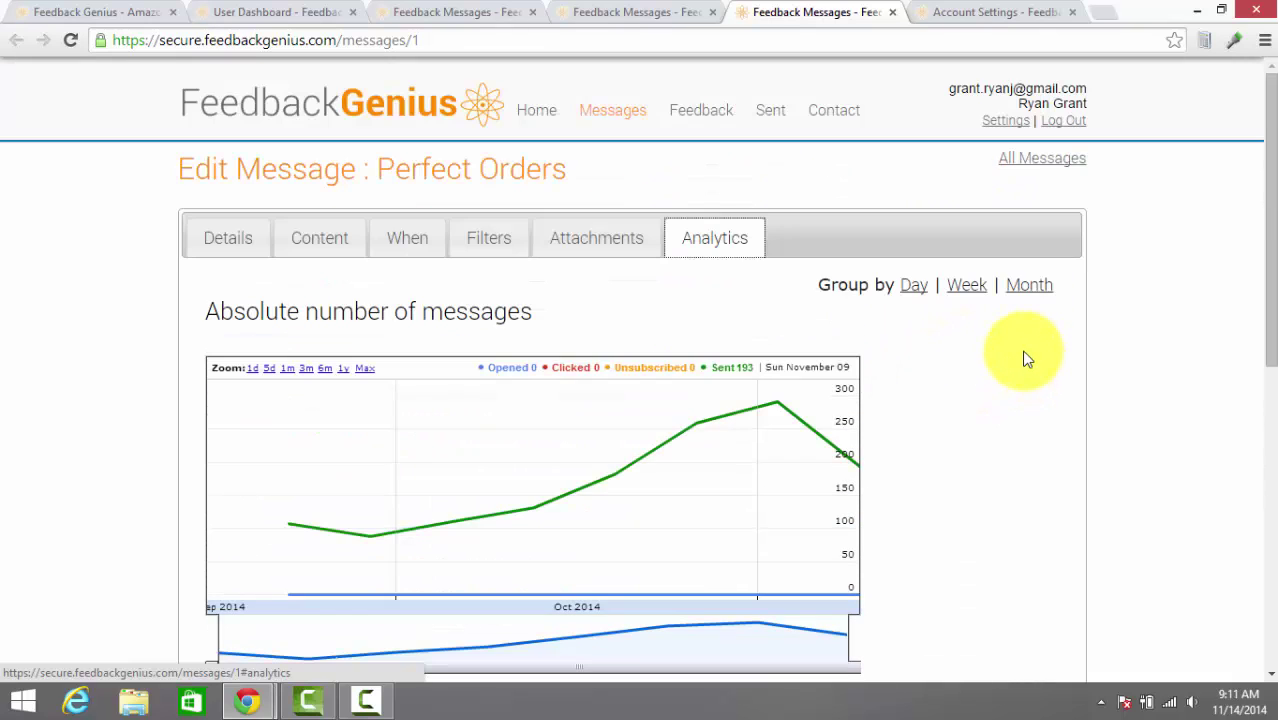
click(972, 10)
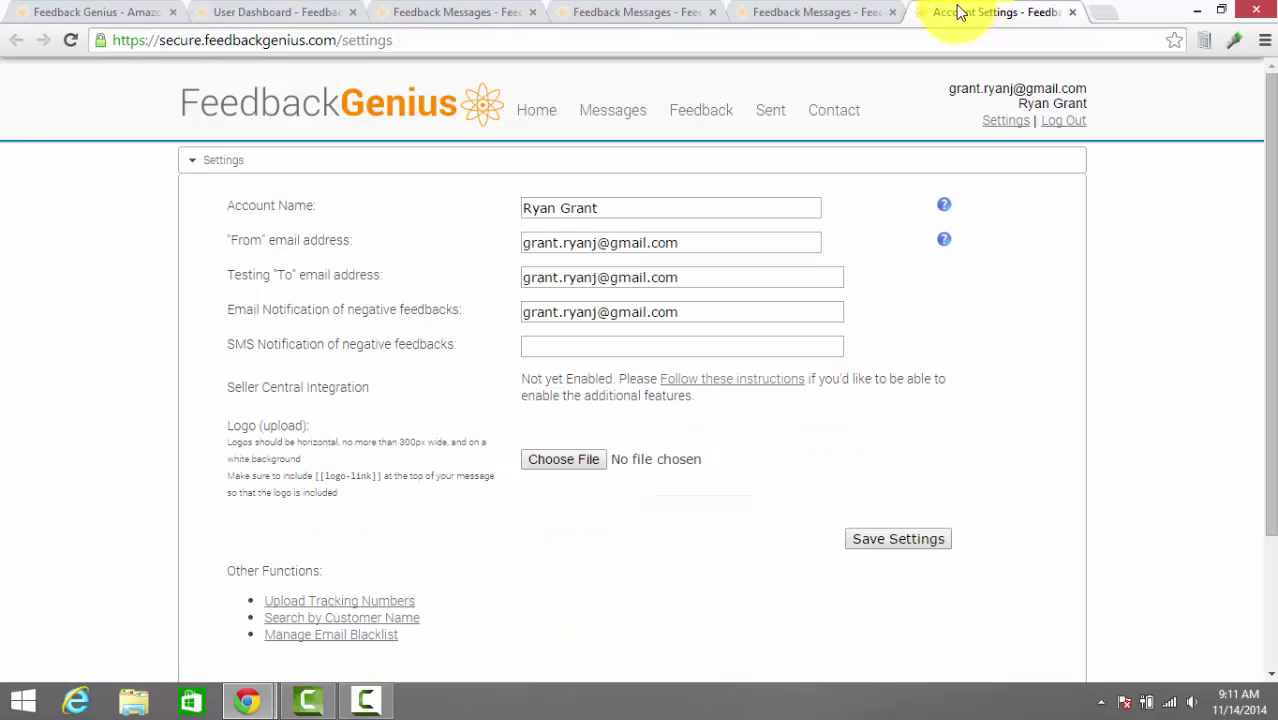
scroll(844, 196, down, 3)
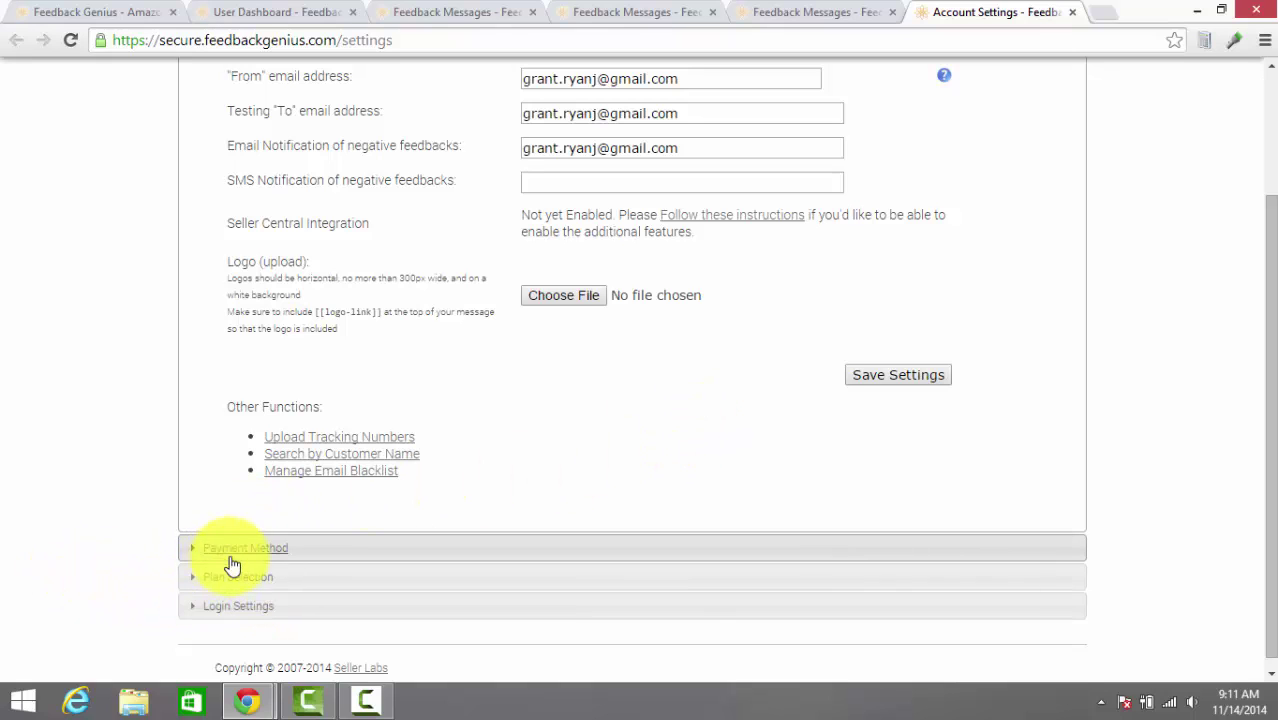
scroll(836, 297, up, 3)
click(815, 10)
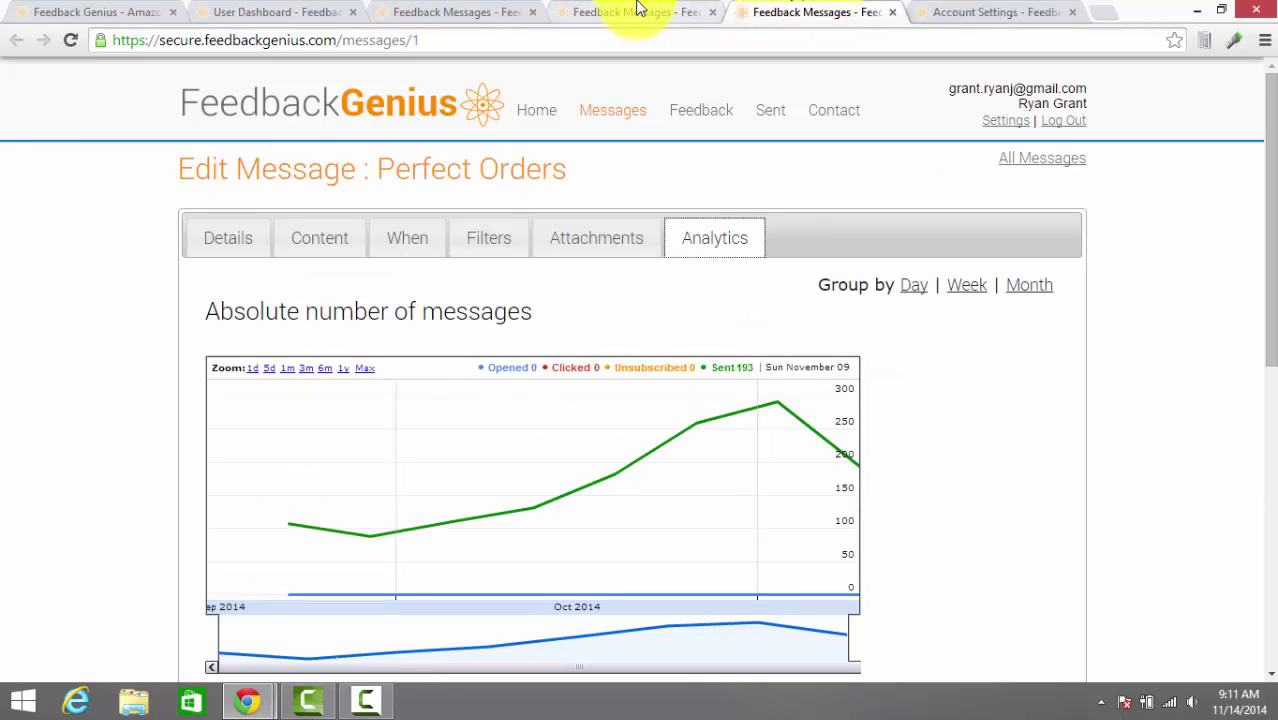
click(1036, 10)
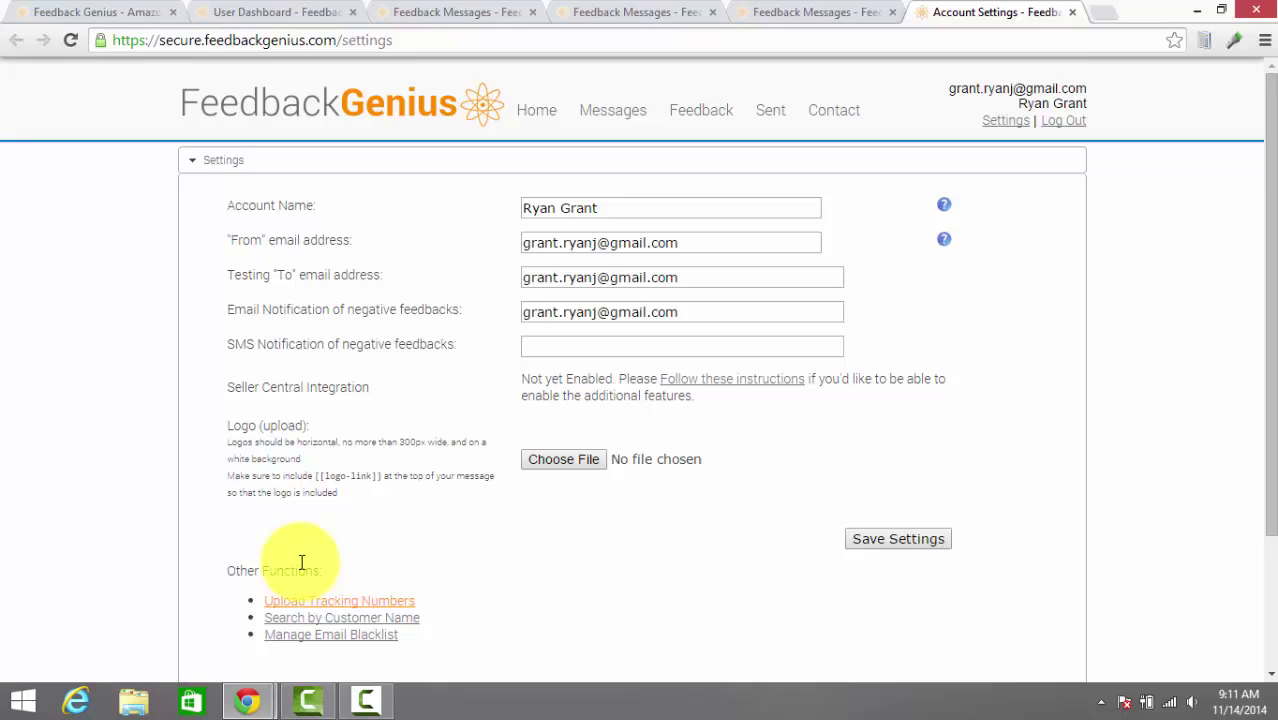
scroll(300, 560, down, 3)
Expand Plan Selection to reveal the Medium $40.00 plan (3,000 emails) and no extra messages.
click(240, 584)
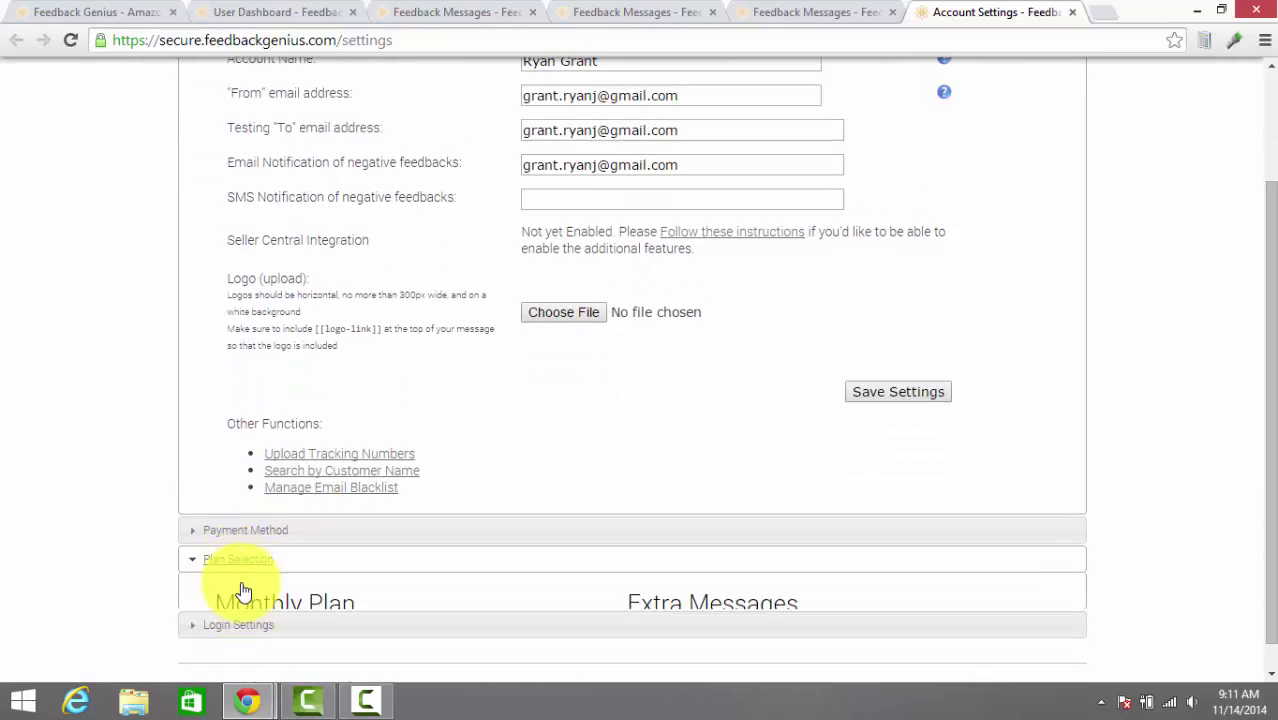
scroll(491, 505, down, 5)
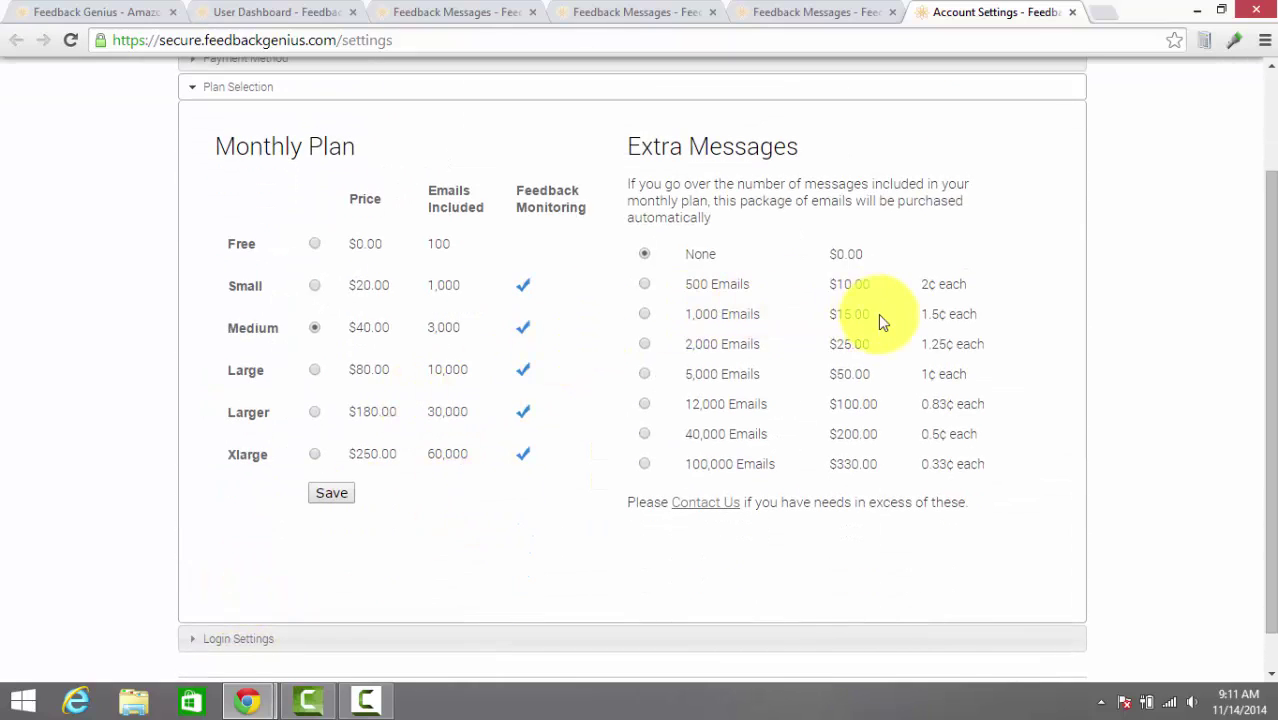
scroll(878, 316, down, 1)
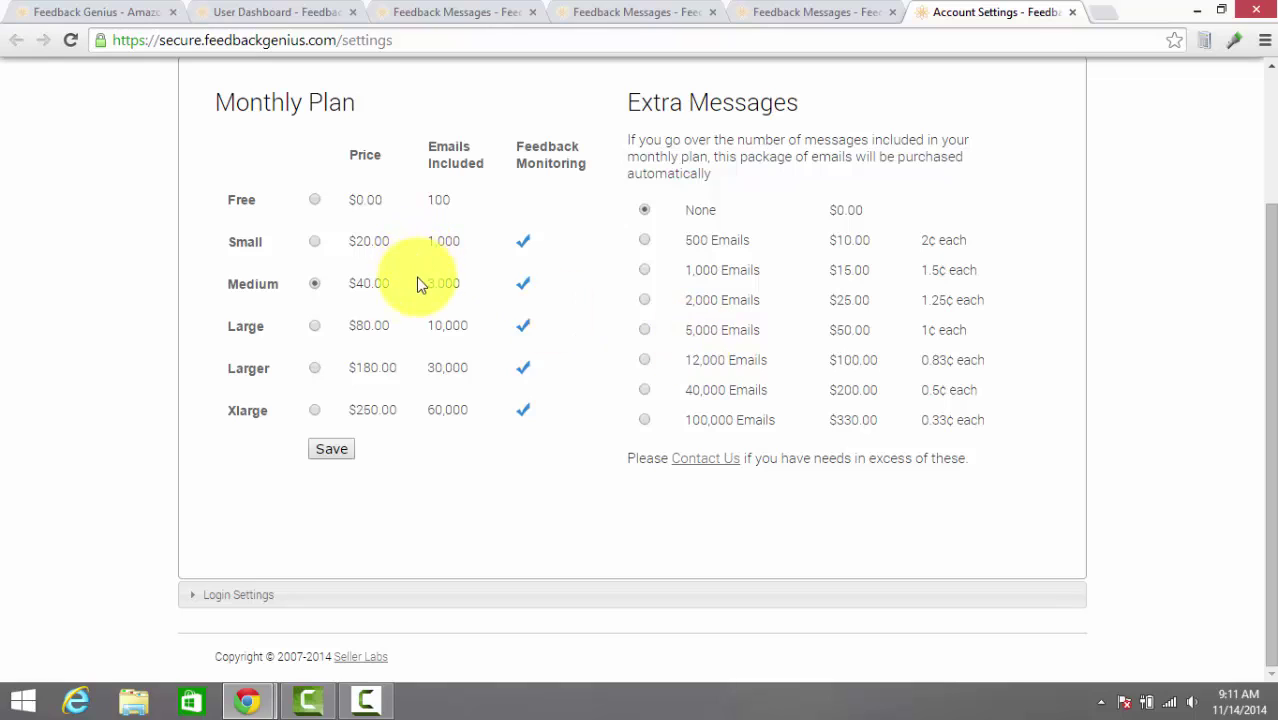